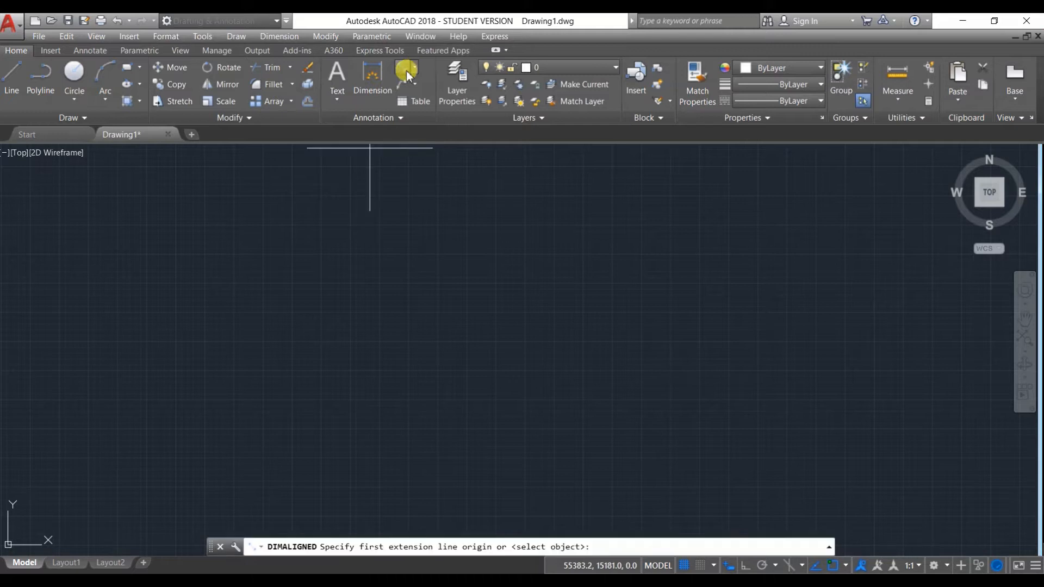
Draw a closed rectangle 200 wide and 100 high from line segments with Ortho mode on.
left_click(414, 66)
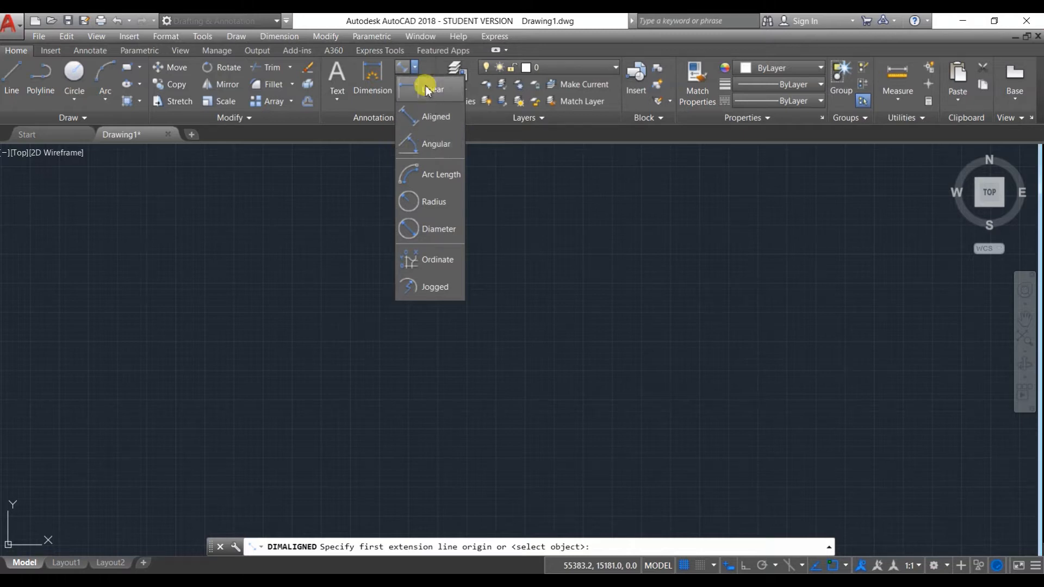
left_click(14, 84)
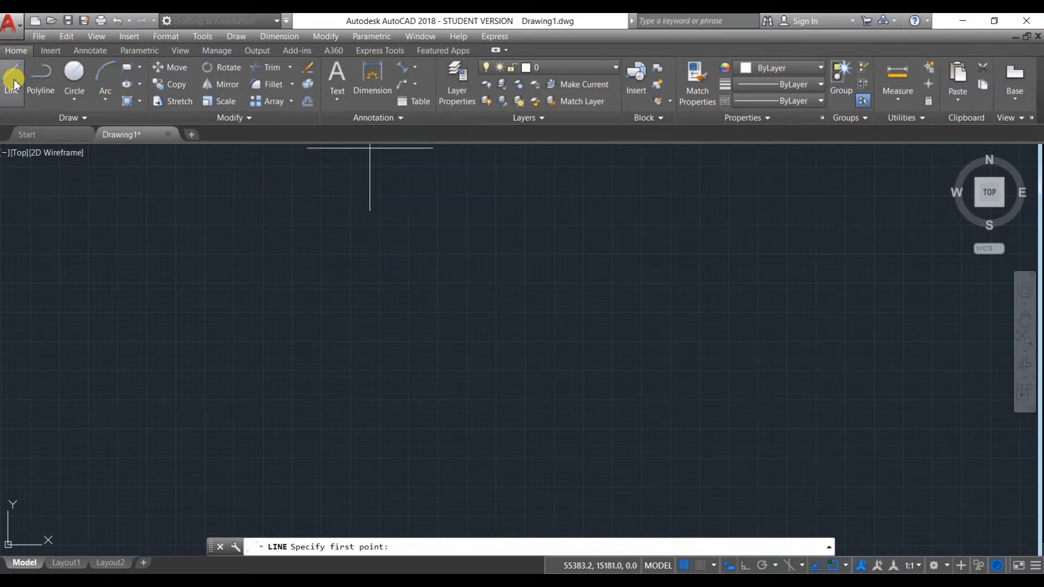
left_click(375, 257)
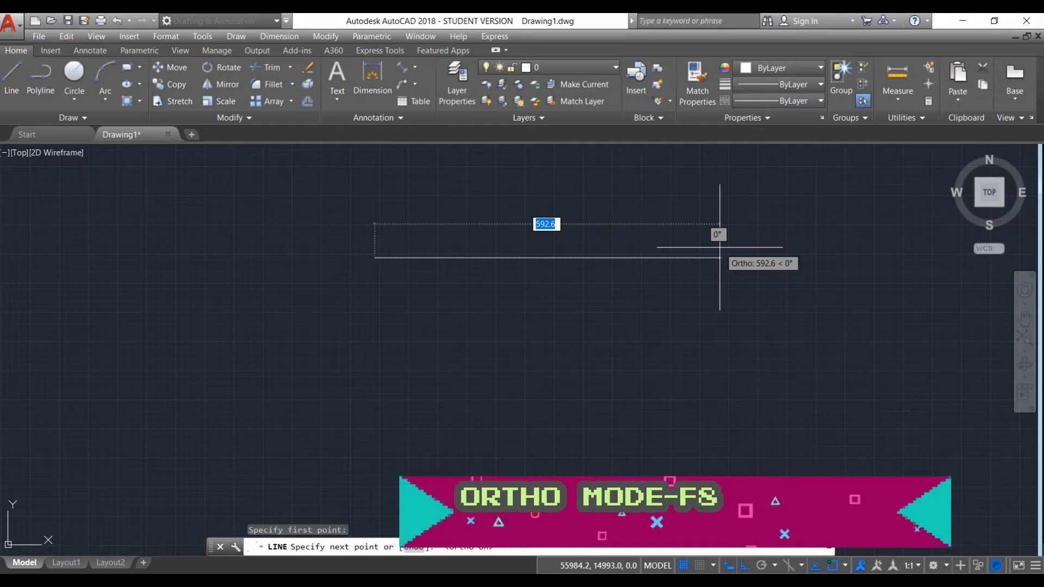
type("200")
key("Return")
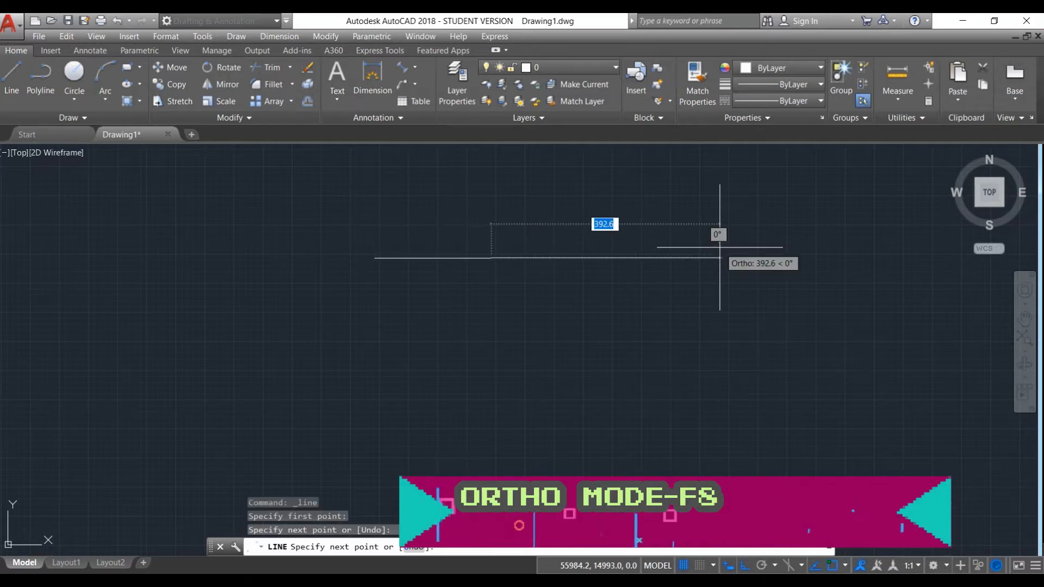
type("100")
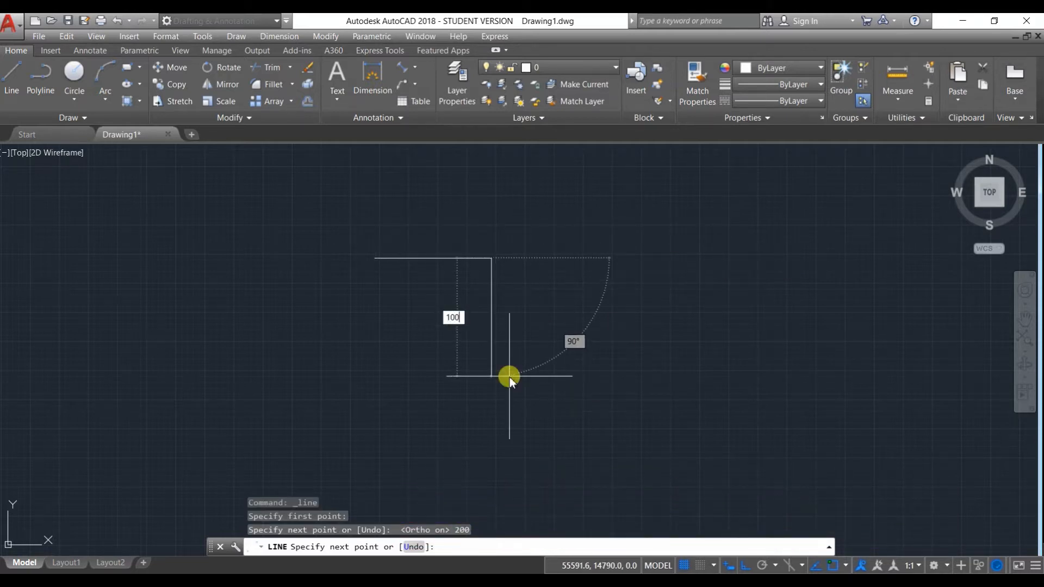
key("Return")
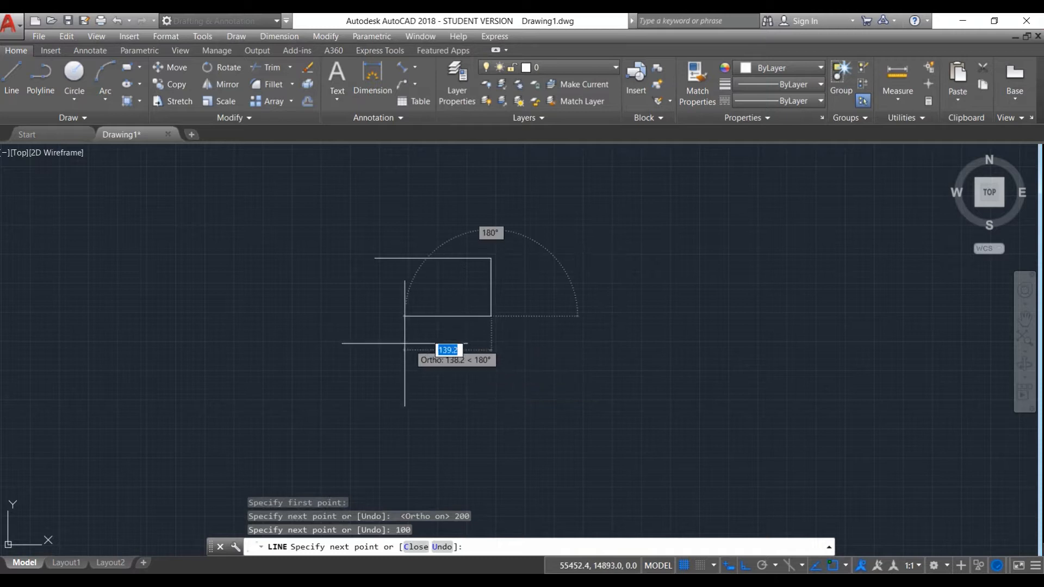
type("200")
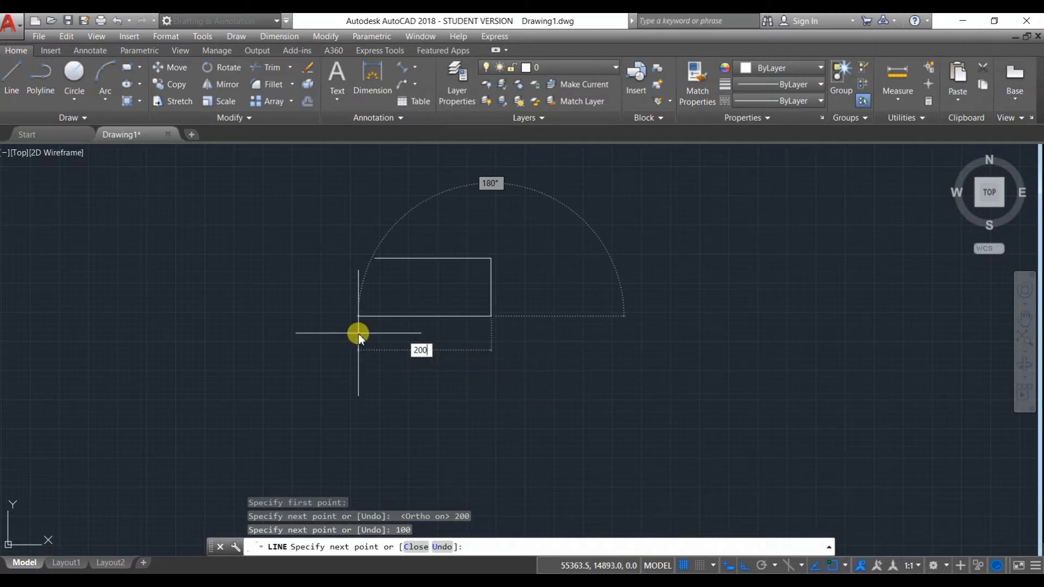
key("Return")
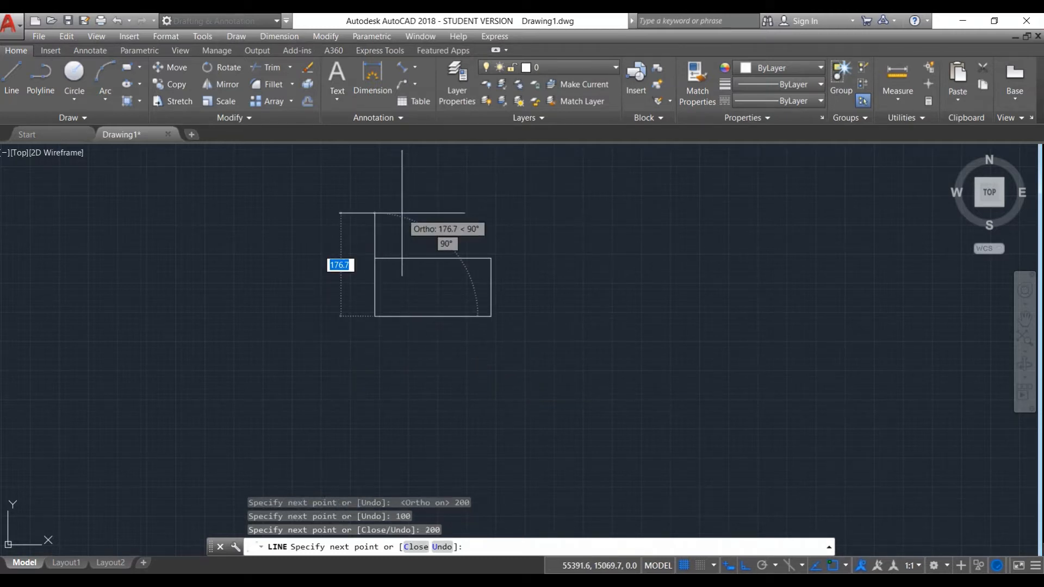
key("Return")
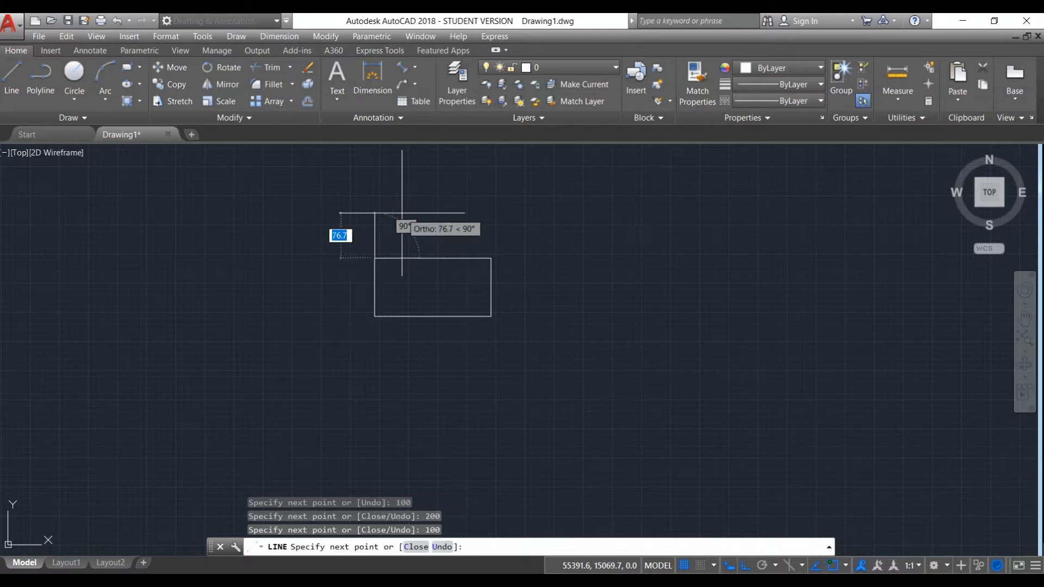
right_click(327, 218)
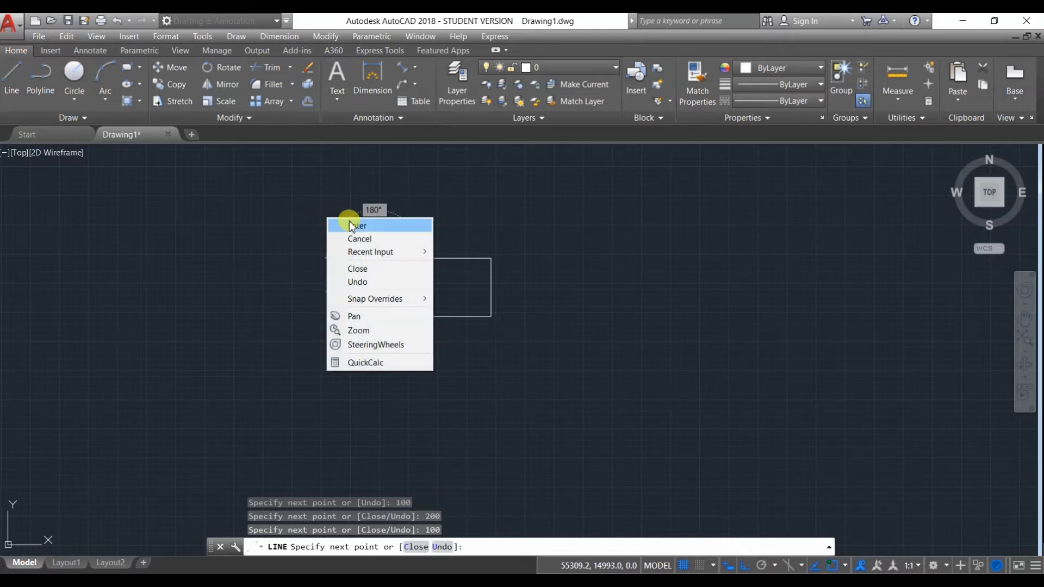
left_click(358, 225)
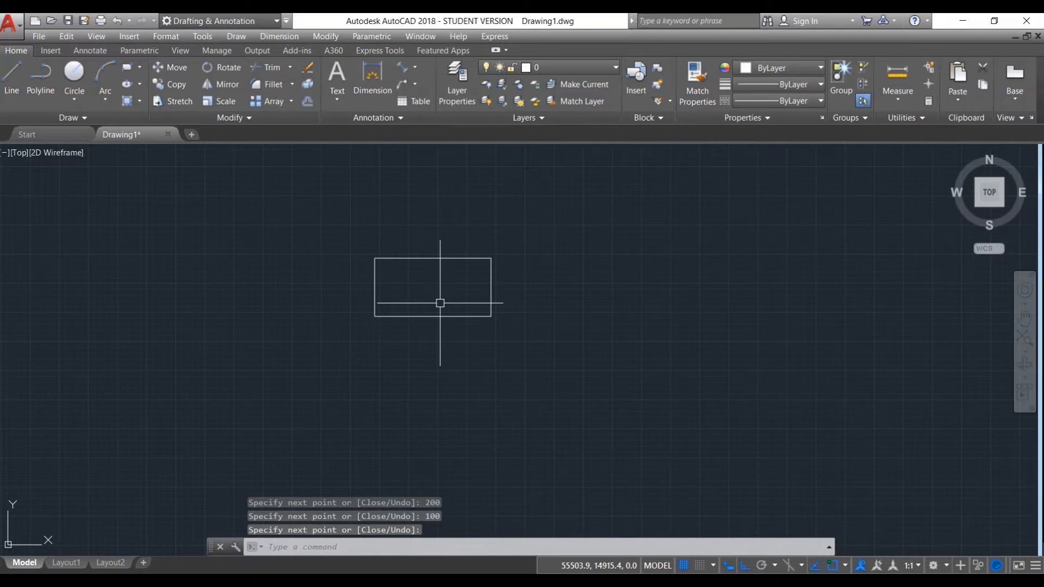
Add a linear dimension to the rectangle's upper edge, placing the dimension line above it.
left_click(417, 68)
left_click(423, 89)
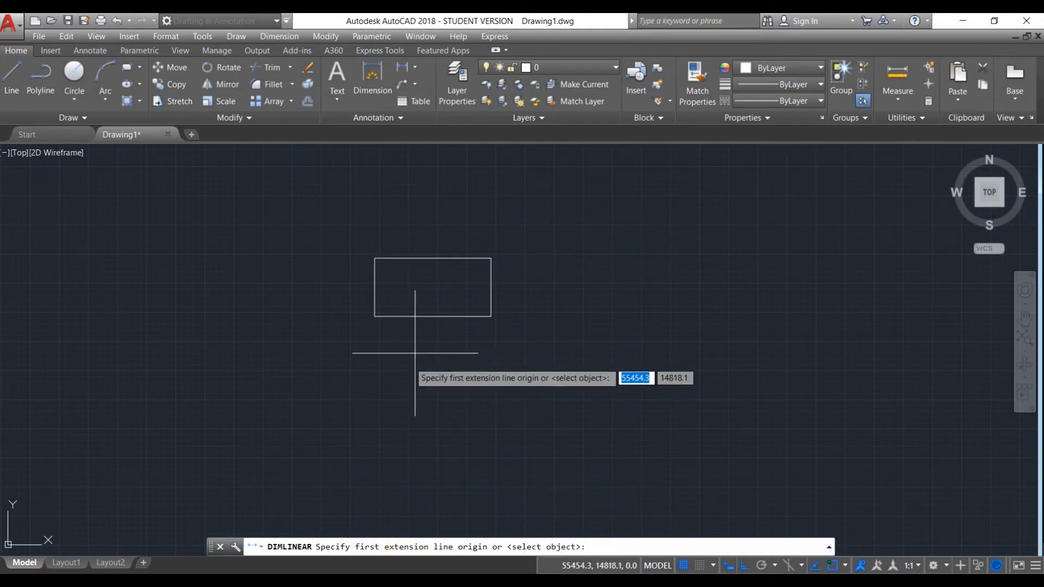
left_click(374, 257)
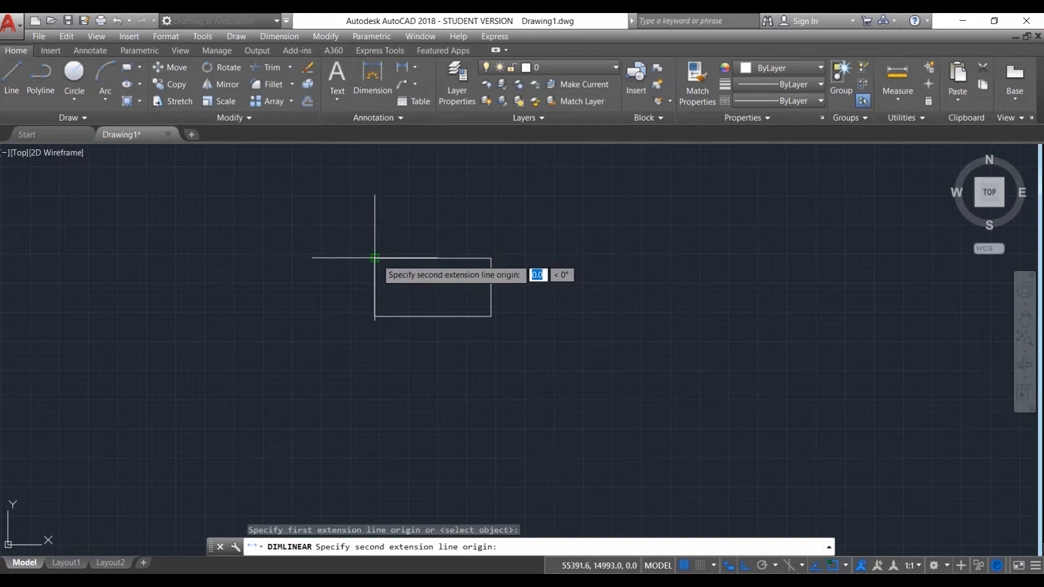
left_click(491, 258)
left_click(438, 230)
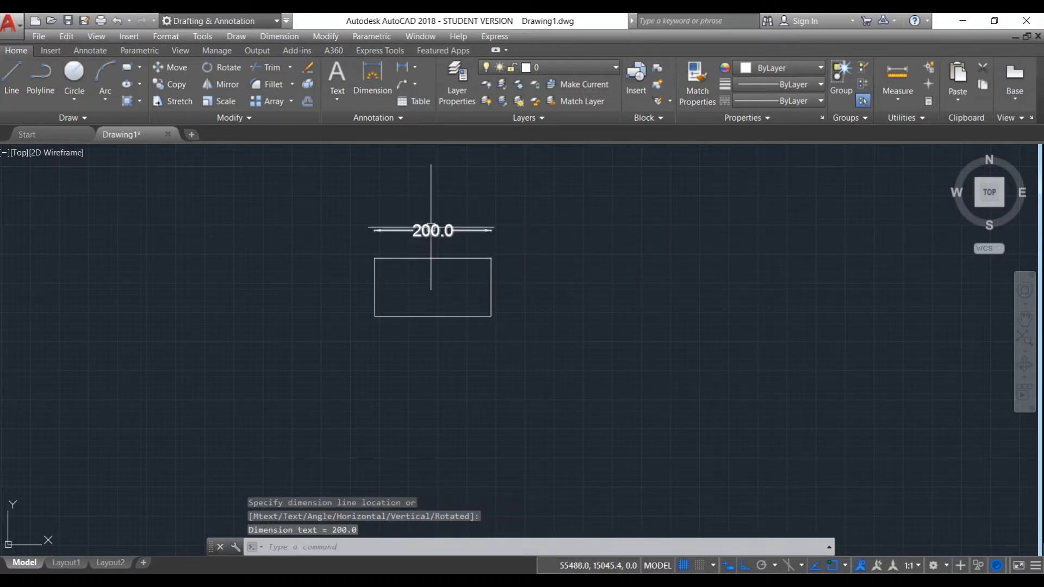
scroll(416, 262, "up", 4)
scroll(426, 256, "down", 4)
scroll(426, 226, "up", 6)
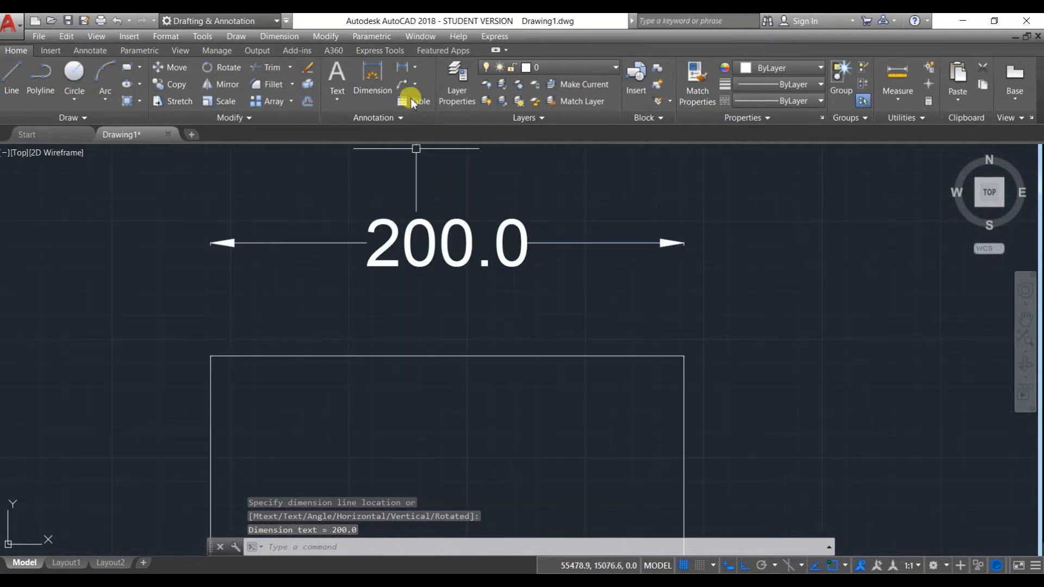
scroll(402, 235, "down", 6)
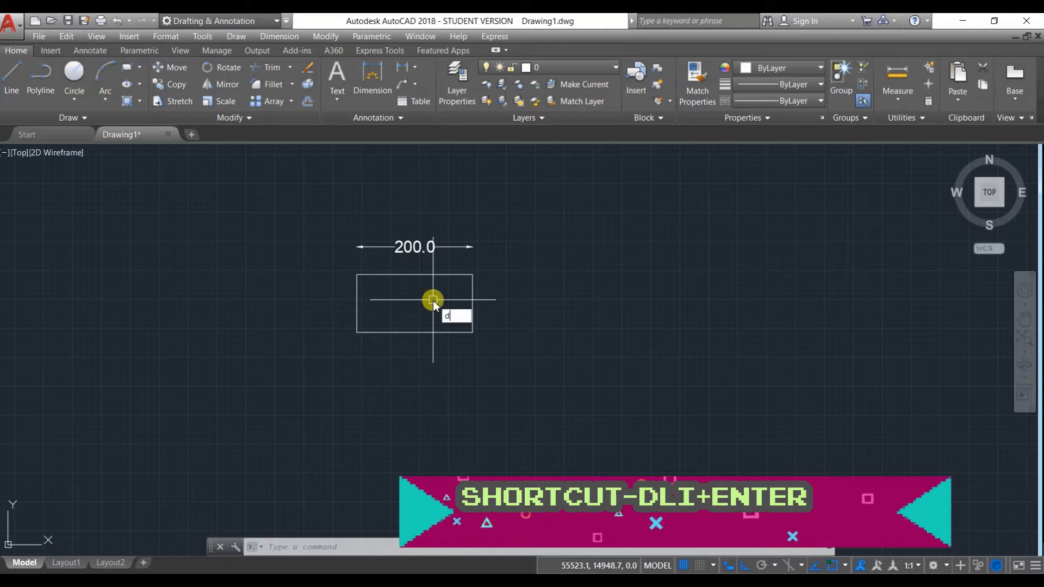
Add a linear dimension to the rectangle's right edge, placing the dimension line outside the shape.
type("l")
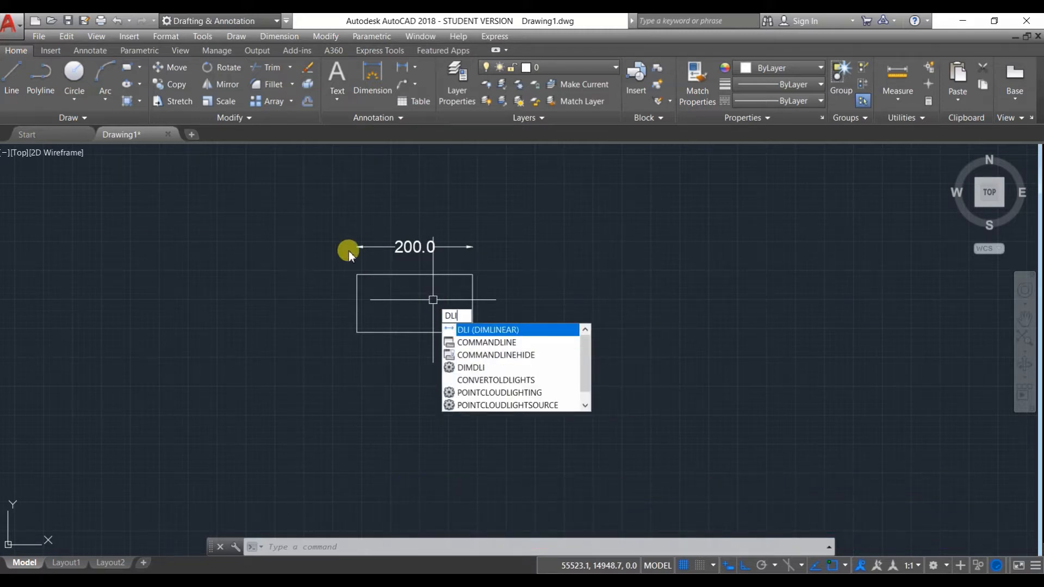
left_click(474, 332)
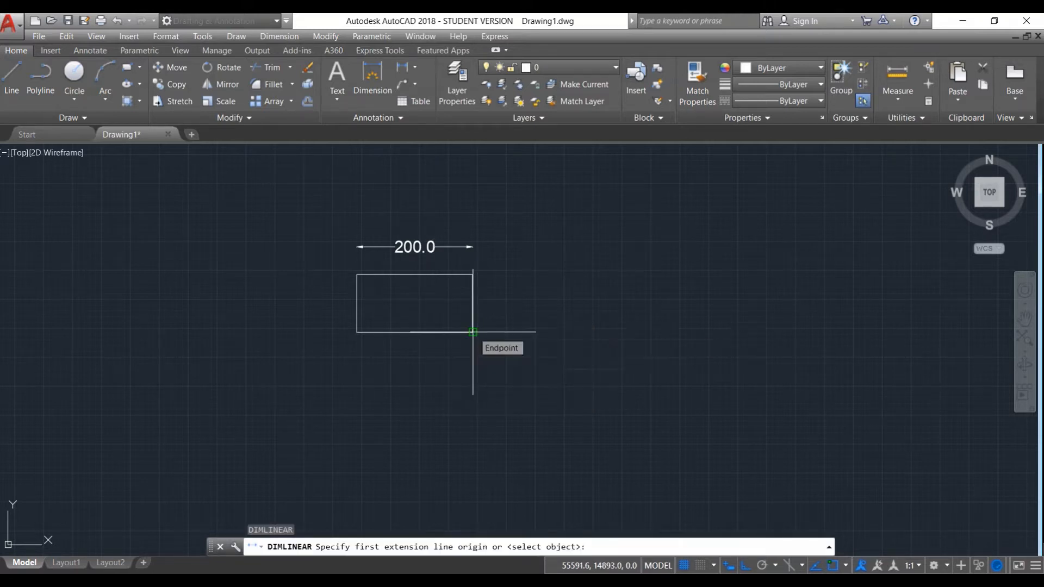
left_click(472, 332)
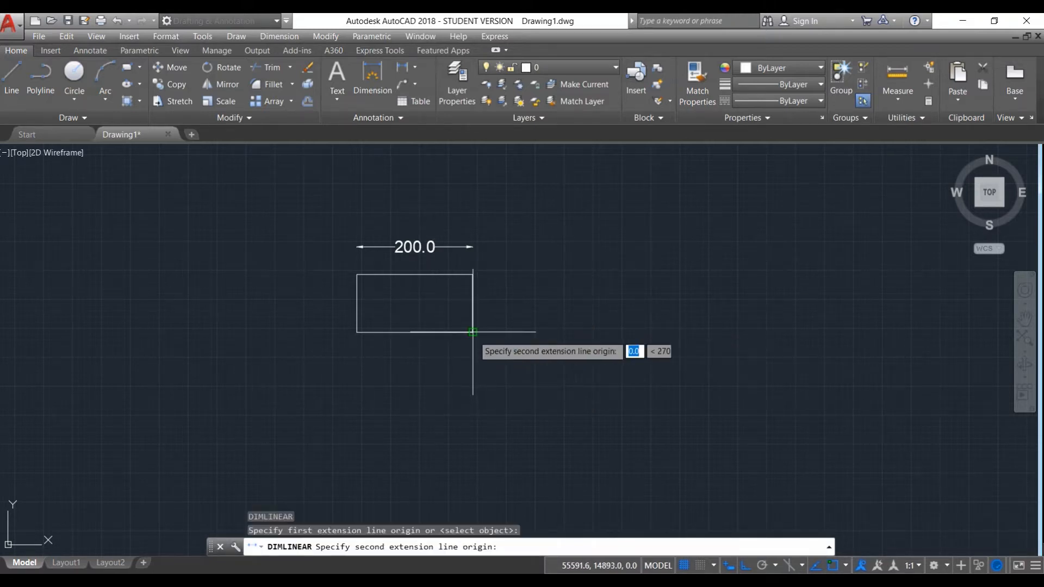
left_click(472, 274)
left_click(516, 303)
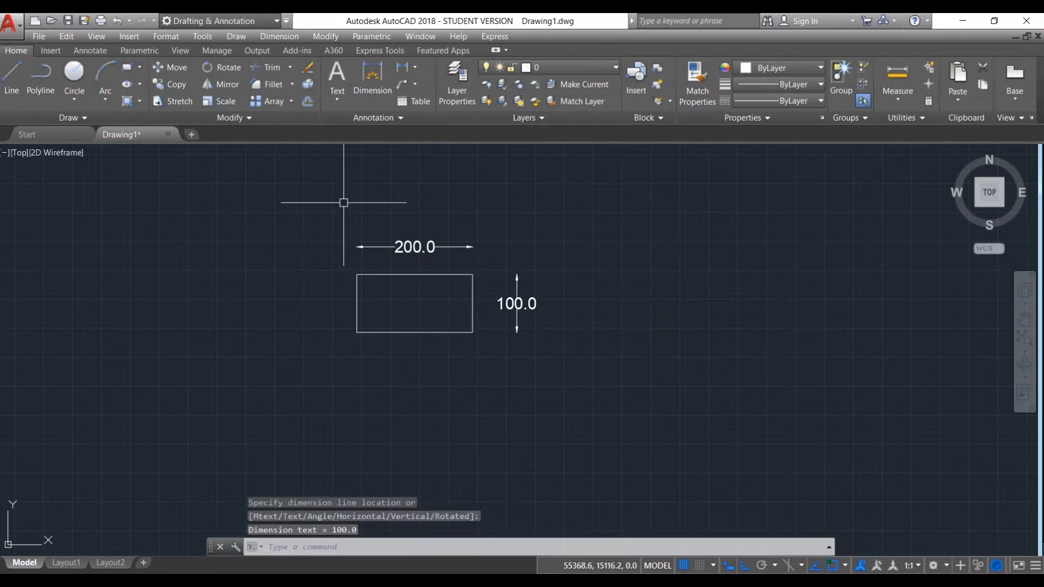
Add a linear dimension to the rectangle's lower edge, placing the dimension line below it.
left_click(401, 67)
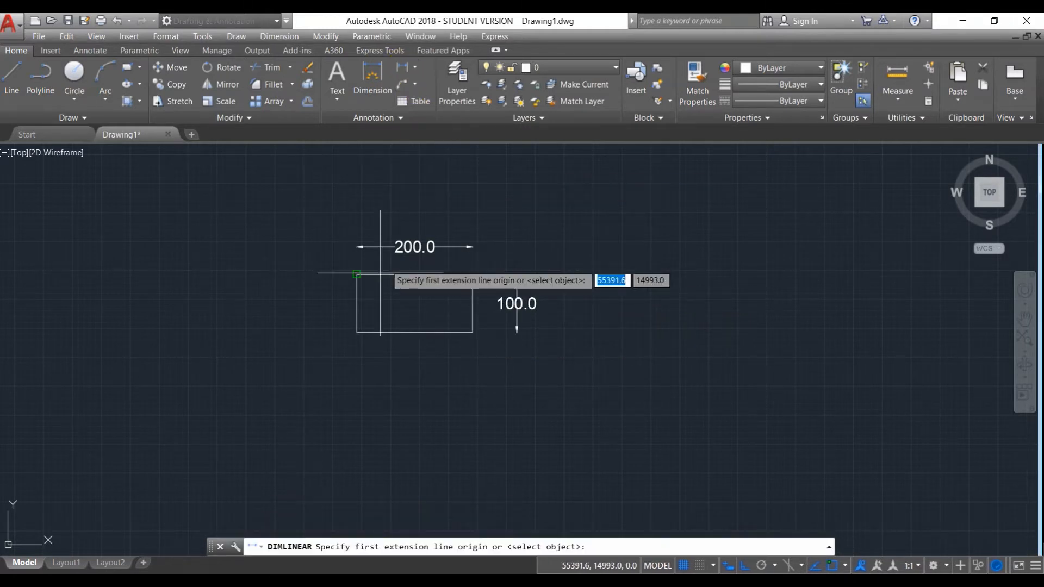
left_click(356, 332)
left_click(472, 332)
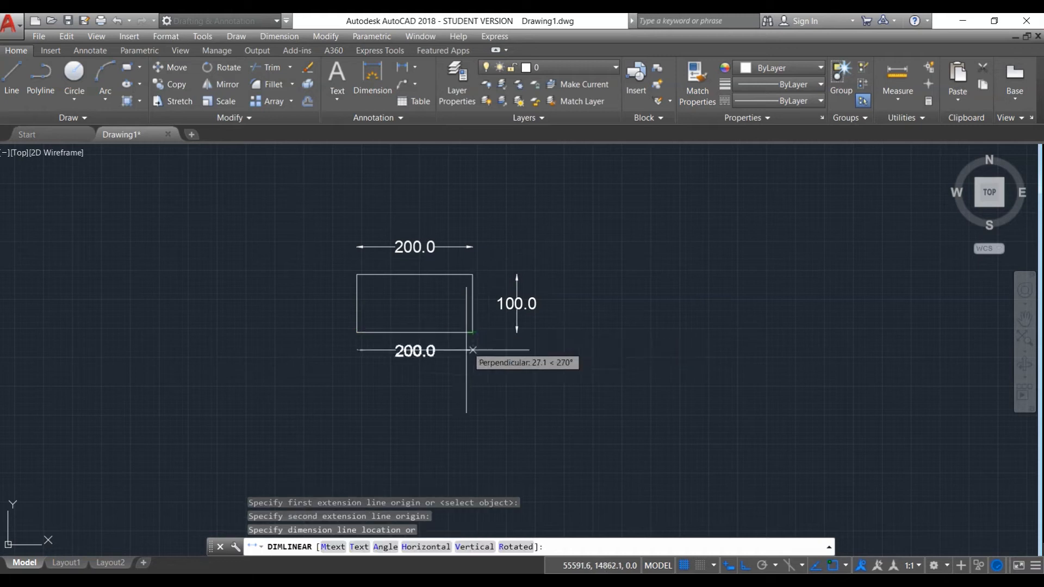
left_click(463, 362)
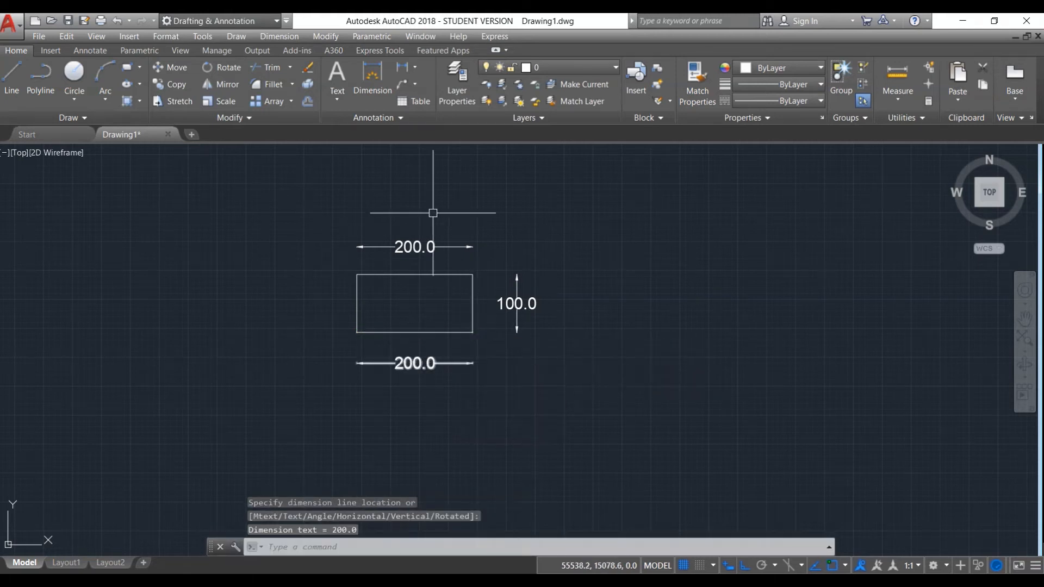
With Ortho off, draw a closed triangle about 161 high from three sloping lines to the right of the rectangle.
left_click(413, 68)
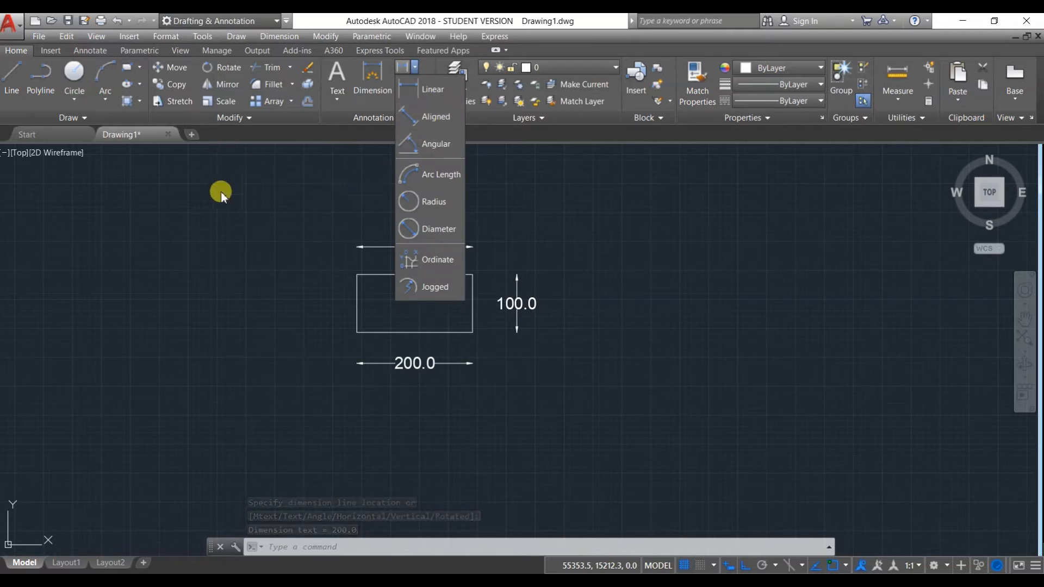
left_click(12, 80)
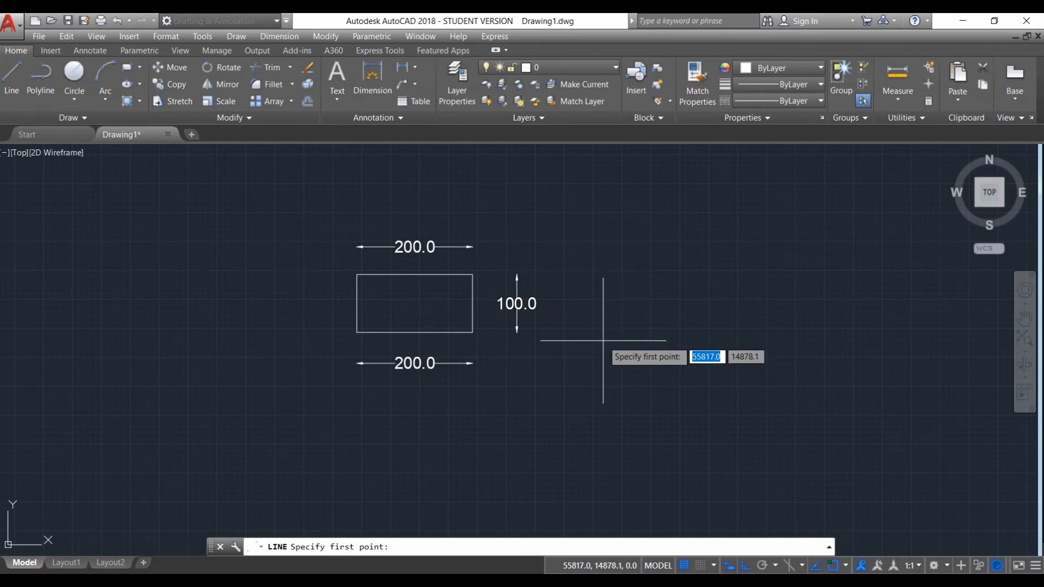
left_click(744, 566)
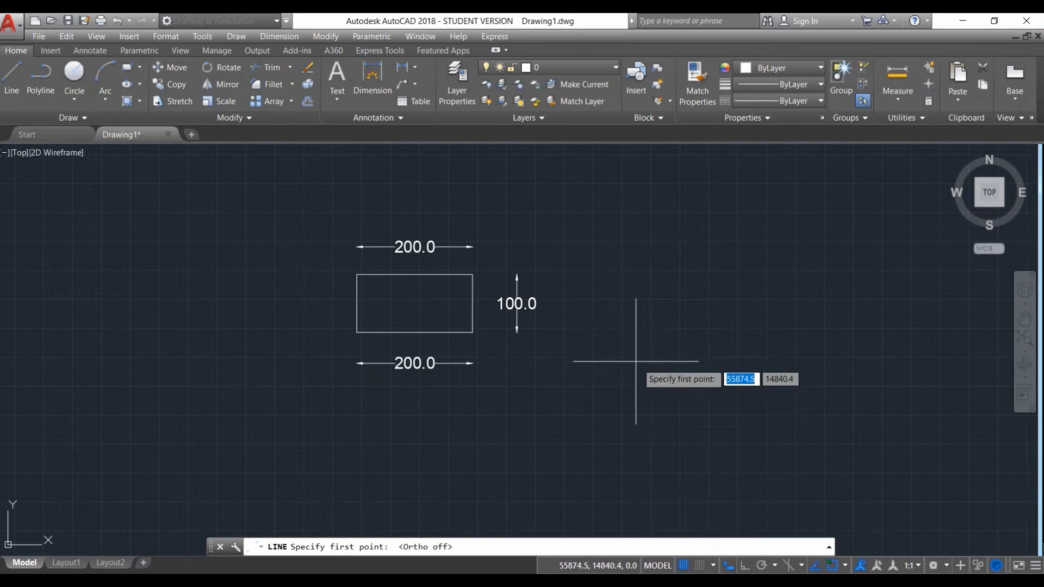
left_click(609, 333)
left_click(673, 240)
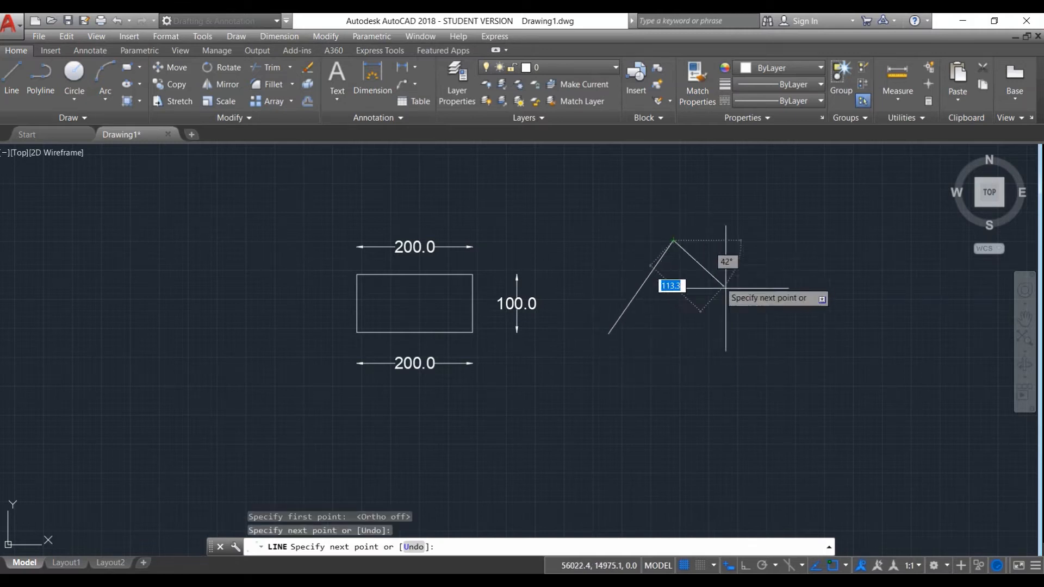
left_click(745, 329)
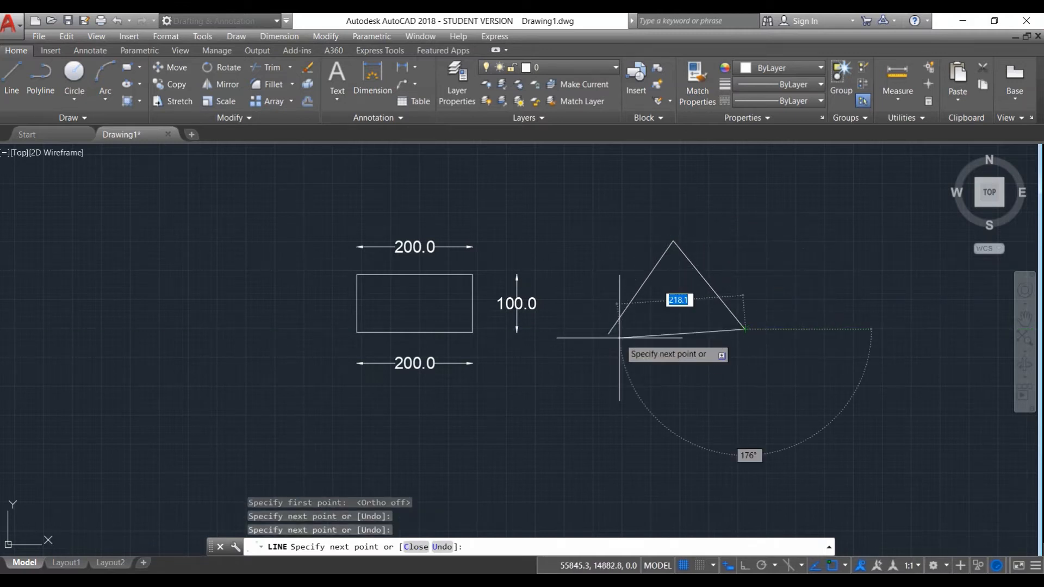
left_click(609, 333)
right_click(614, 264)
left_click(642, 272)
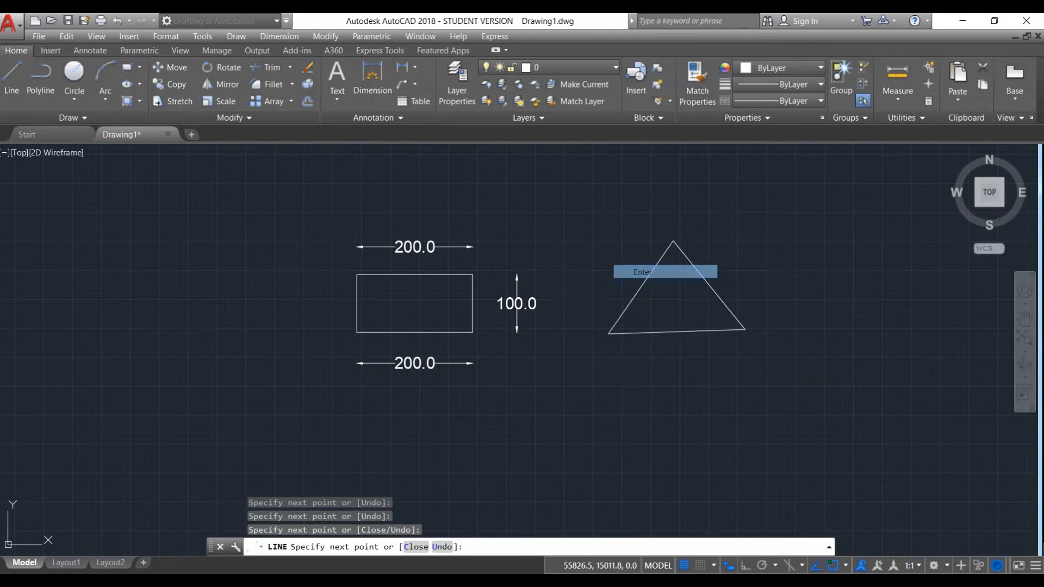
Add a vertical linear dimension from the triangle's apex to its lower-left corner, placed left of the triangle.
left_click(415, 66)
left_click(426, 113)
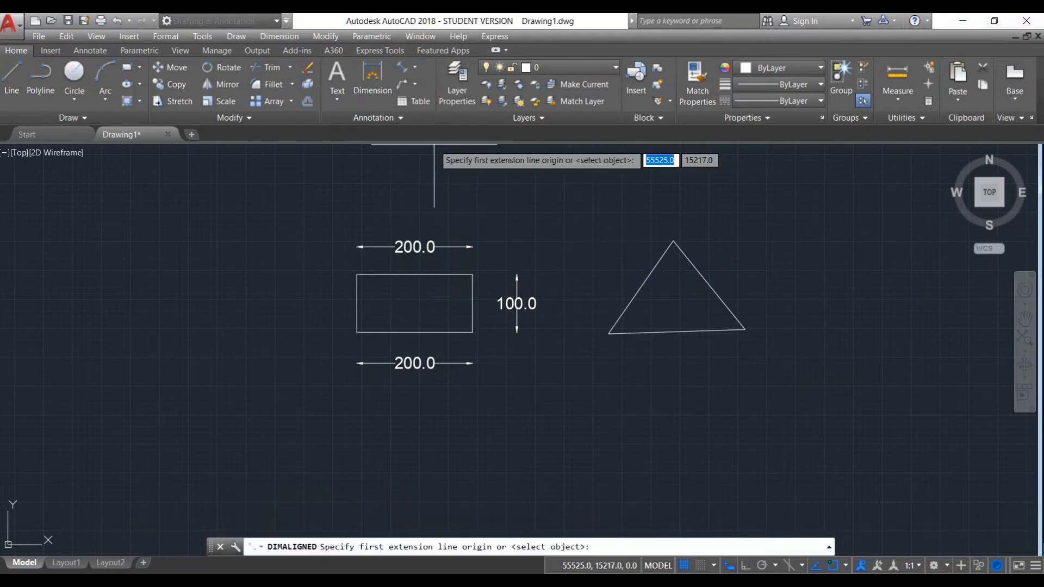
left_click(414, 67)
left_click(425, 87)
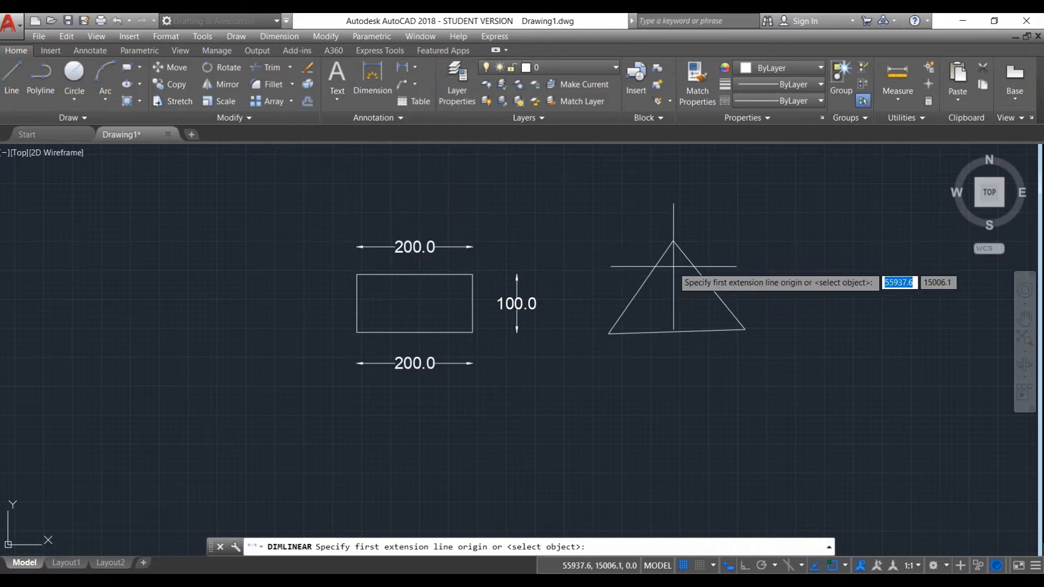
left_click(673, 241)
left_click(608, 333)
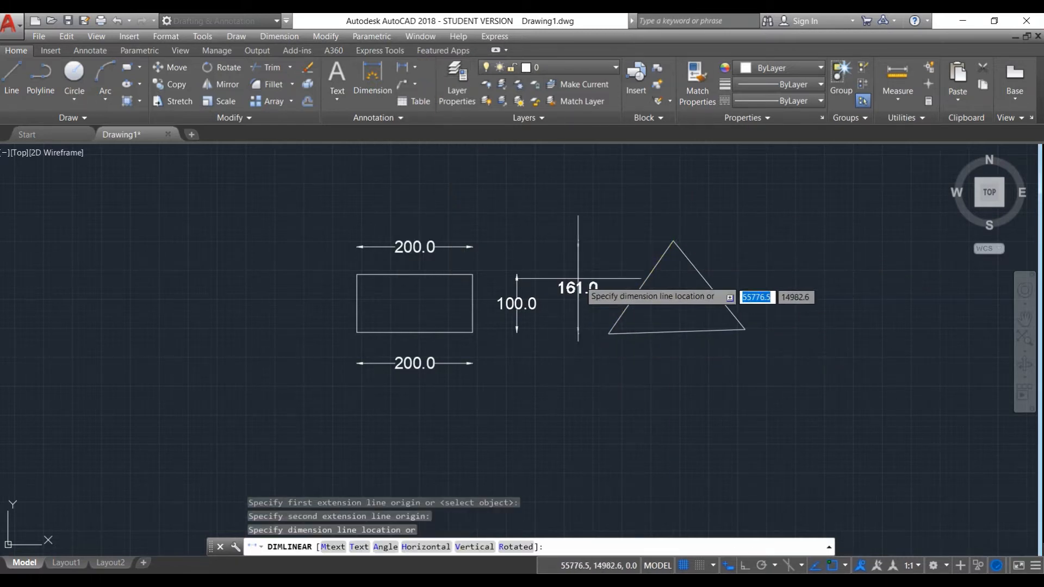
left_click(573, 272)
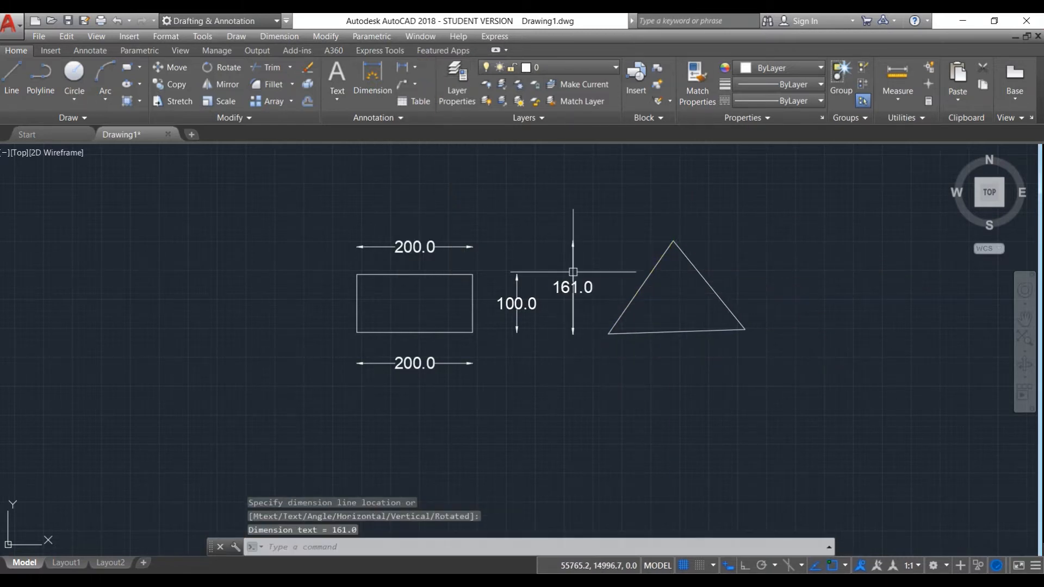
Add an aligned dimension to the triangle's left side, from apex to lower-left corner, placed just outside the shape.
left_click(416, 66)
left_click(435, 118)
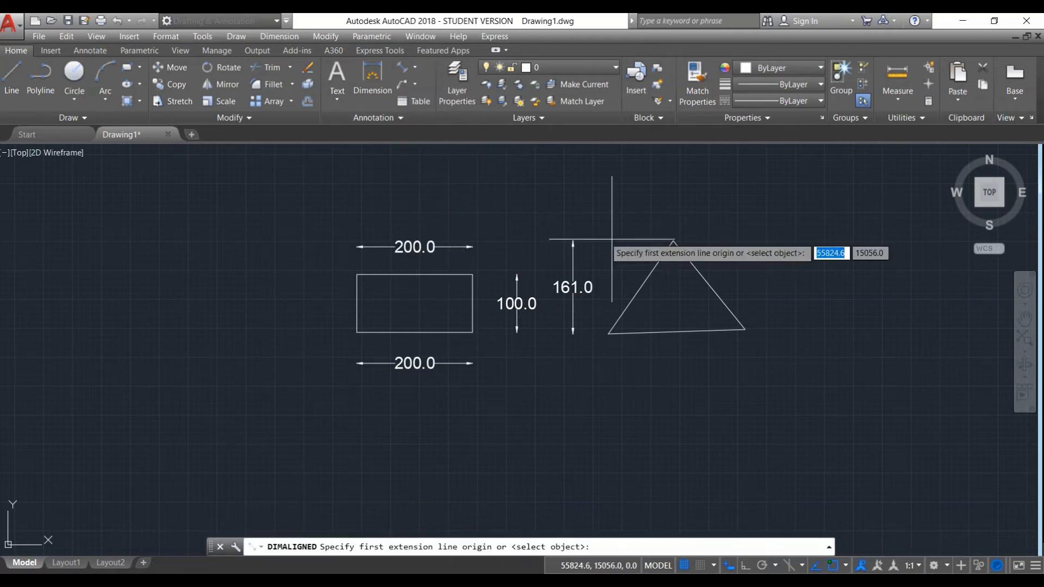
left_click(673, 241)
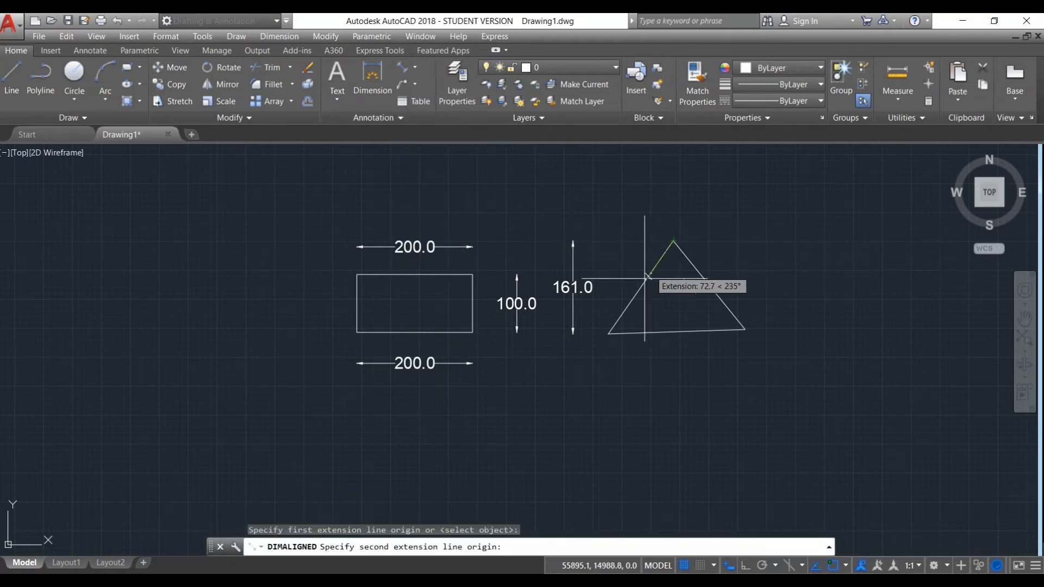
left_click(609, 333)
left_click(609, 296)
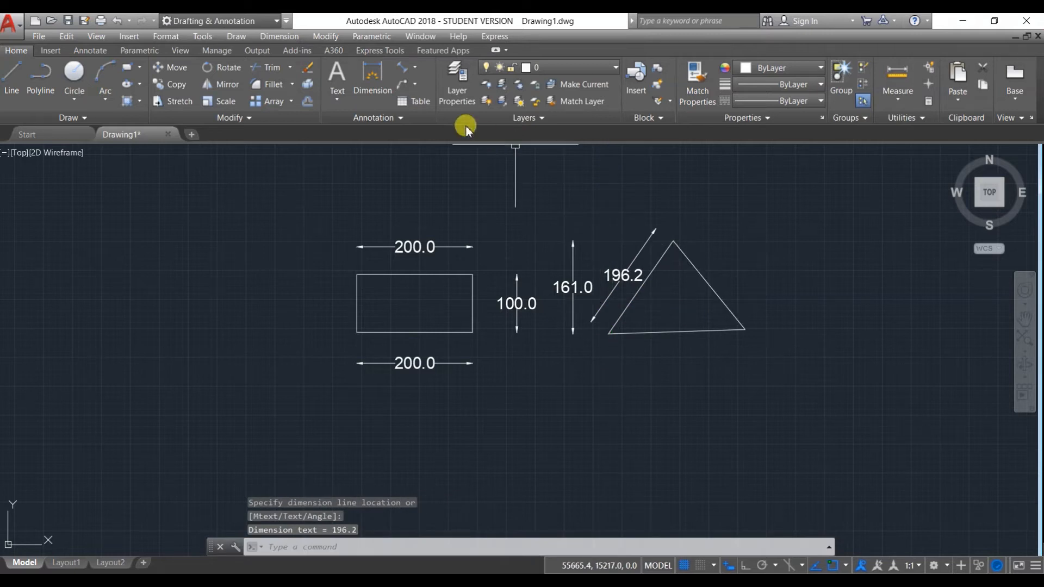
left_click(417, 70)
left_click(433, 65)
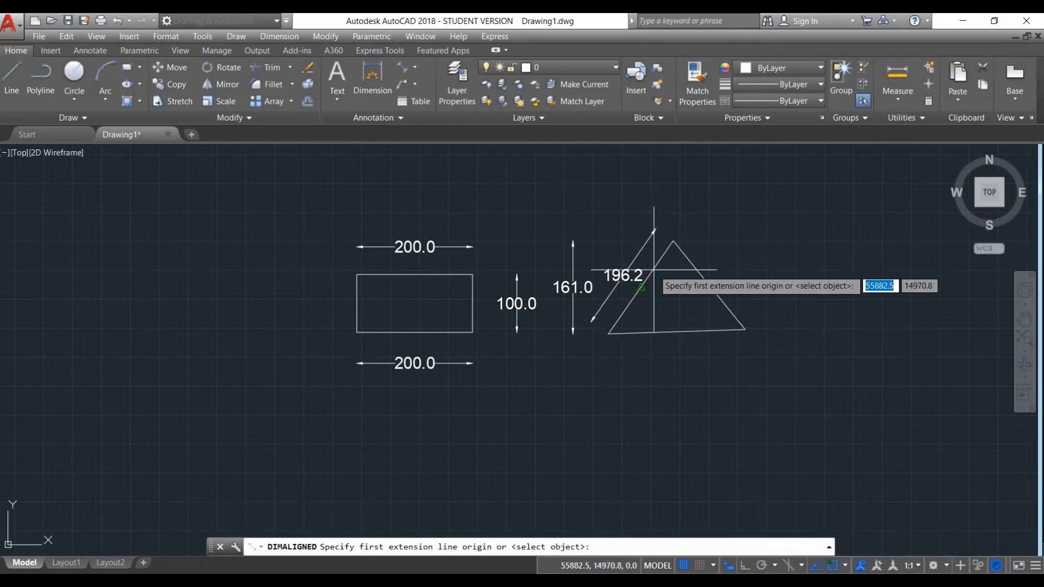
key("Escape")
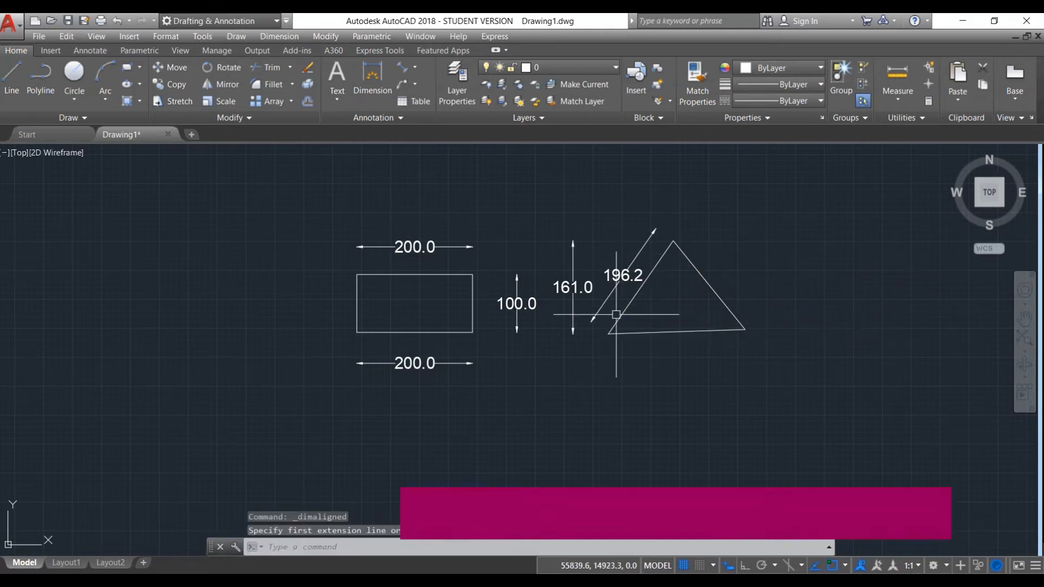
Add an aligned dimension to the triangle's right side, from apex to lower-right corner, placed outside the shape.
type("DAL")
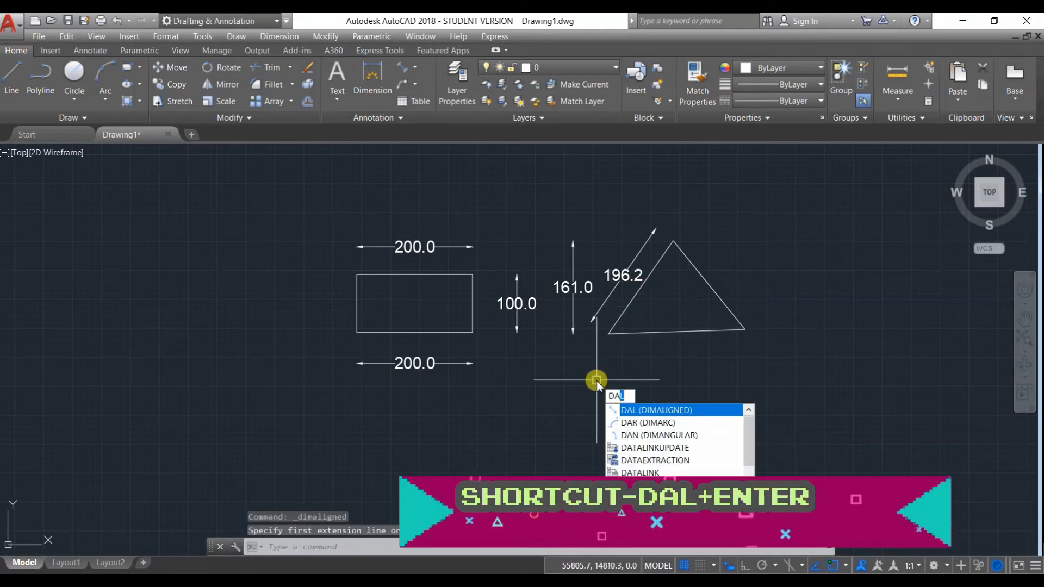
key("Return")
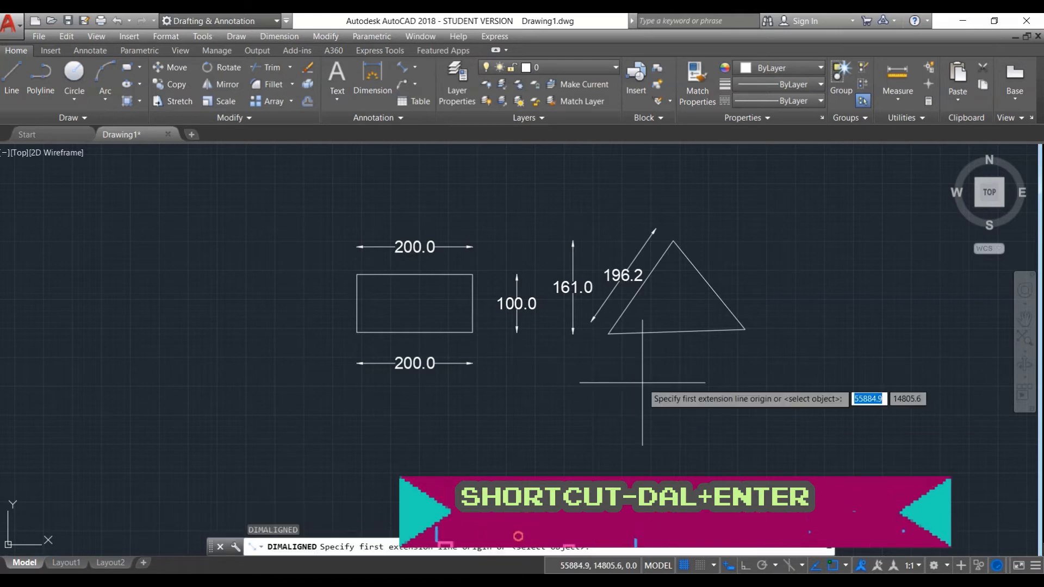
left_click(673, 241)
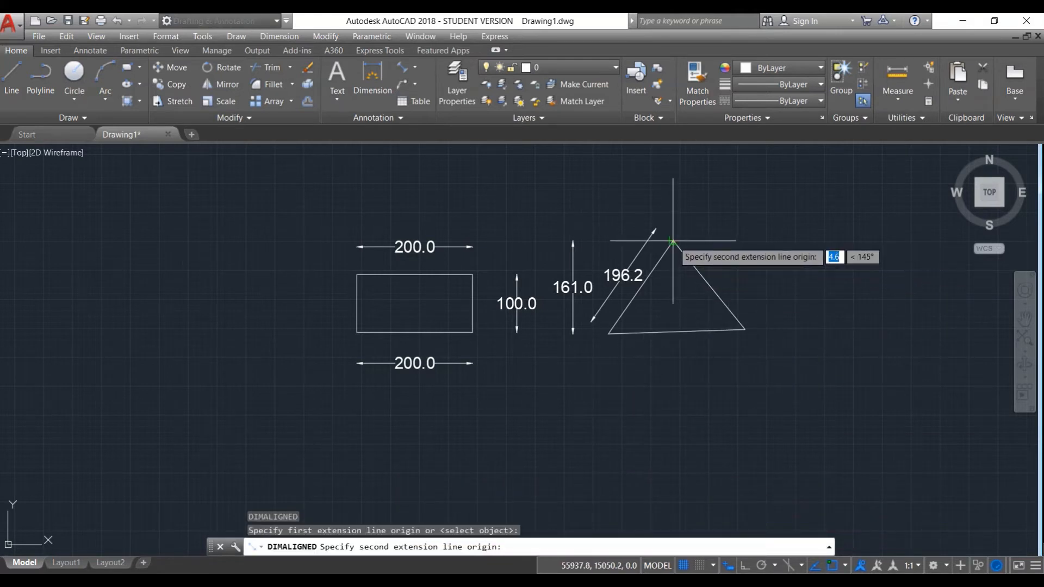
left_click(745, 329)
left_click(740, 287)
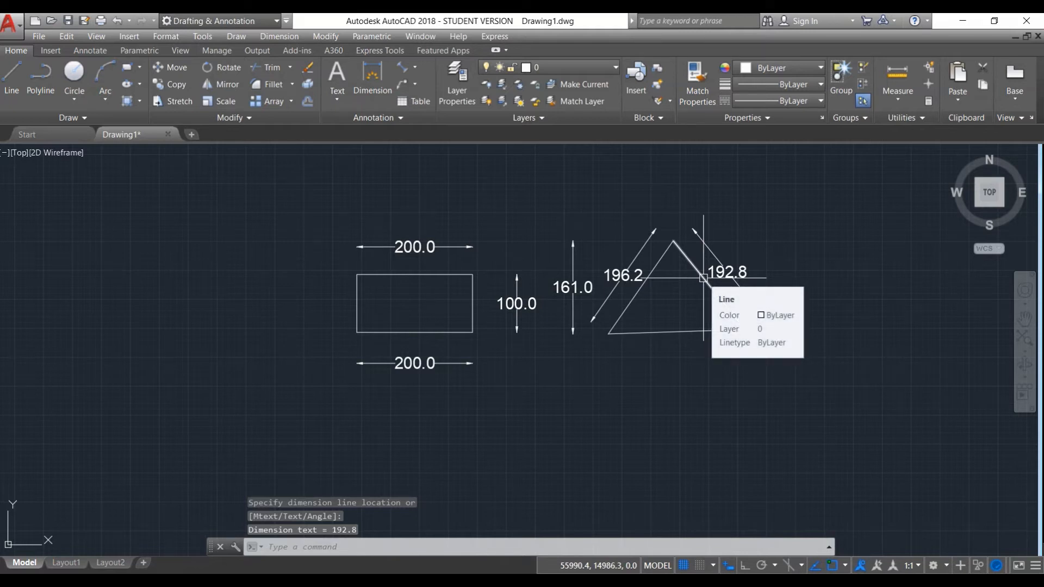
Add an angular dimension between the triangle's left side and base, placed inside the lower-left corner.
scroll(675, 292, "down", 2)
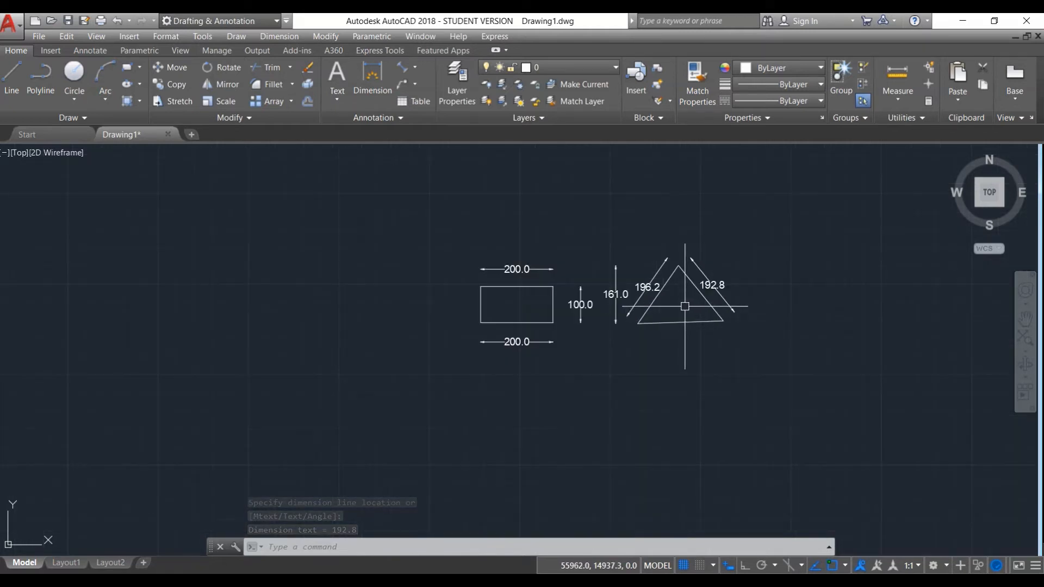
scroll(658, 315, "up", 6)
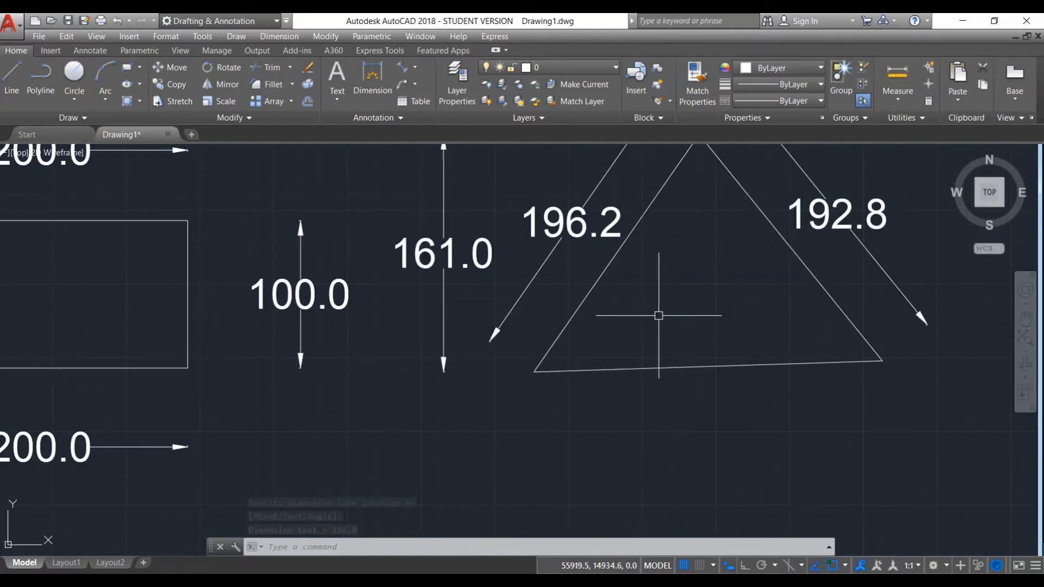
left_click(409, 71)
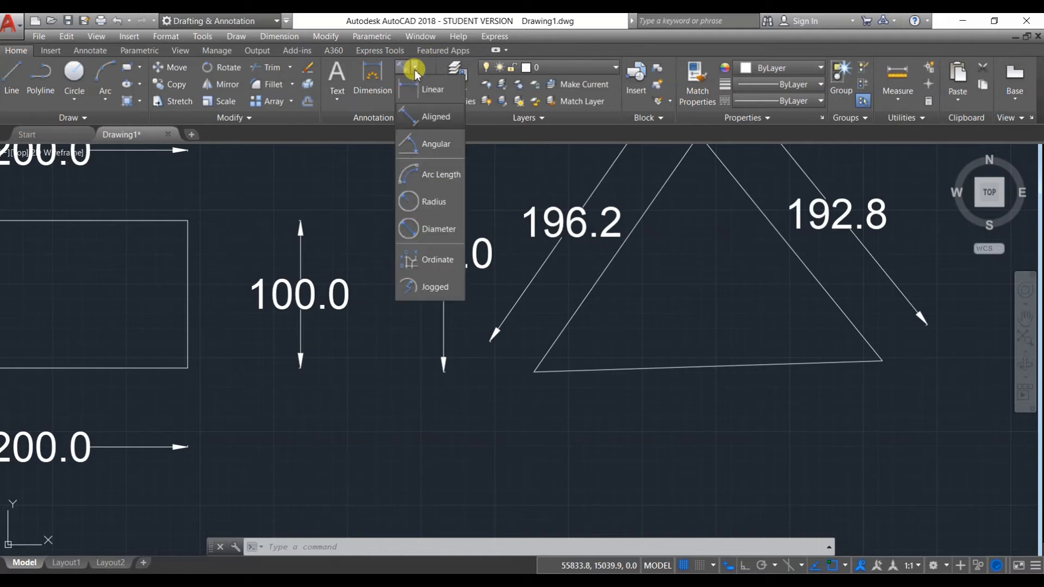
left_click(435, 146)
left_click(580, 305)
left_click(617, 369)
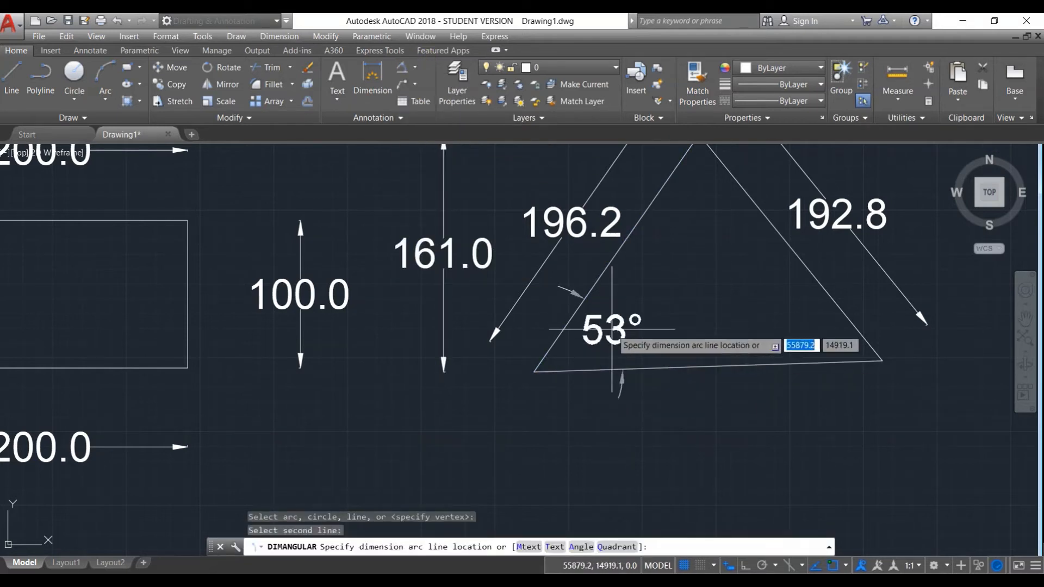
left_click(612, 329)
scroll(609, 328, "down", 4)
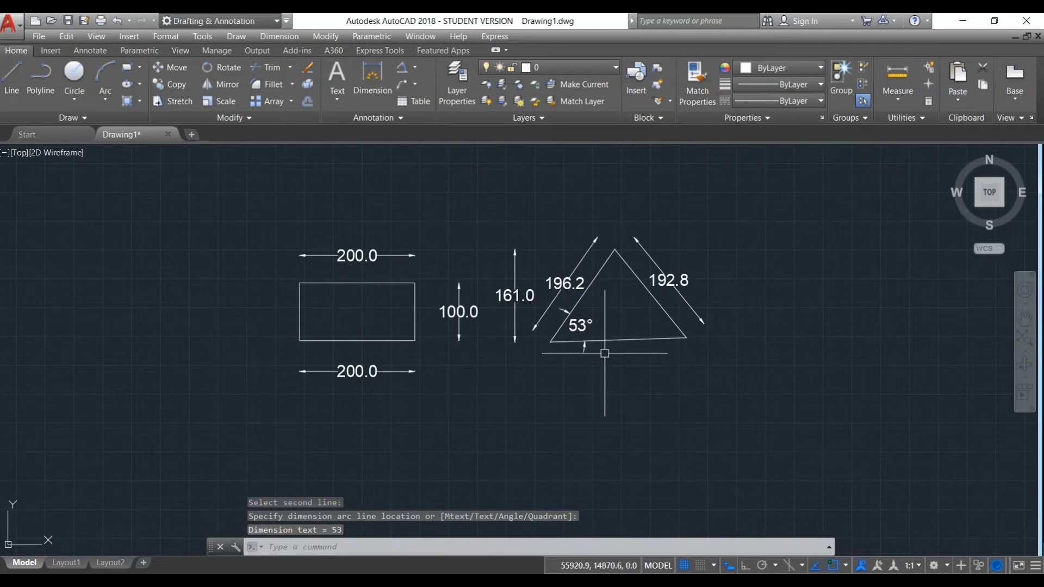
Add an angular dimension between the triangle's base and right side, placed inside the lower-right corner.
type("DAN")
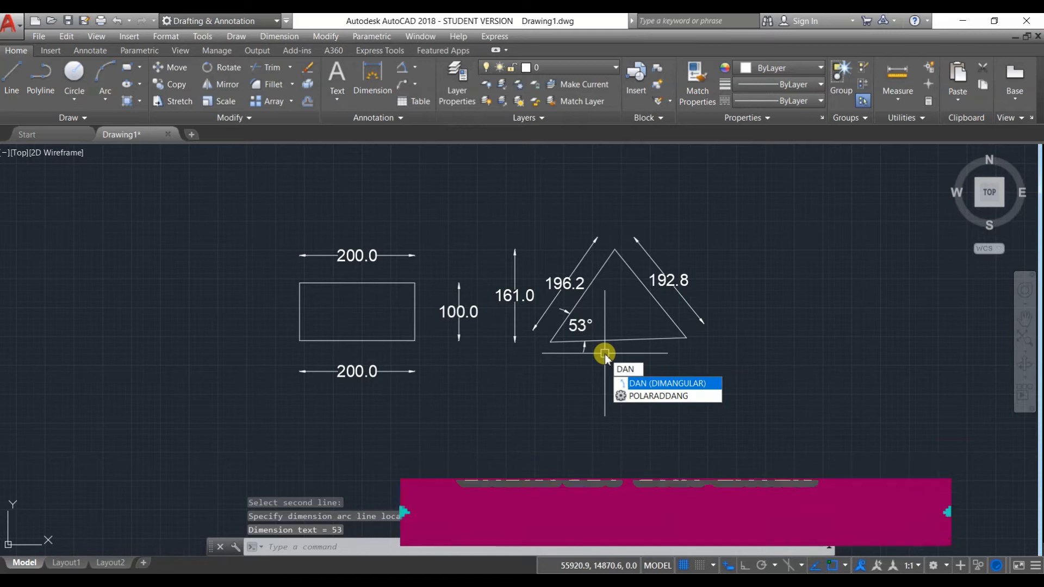
key("Return")
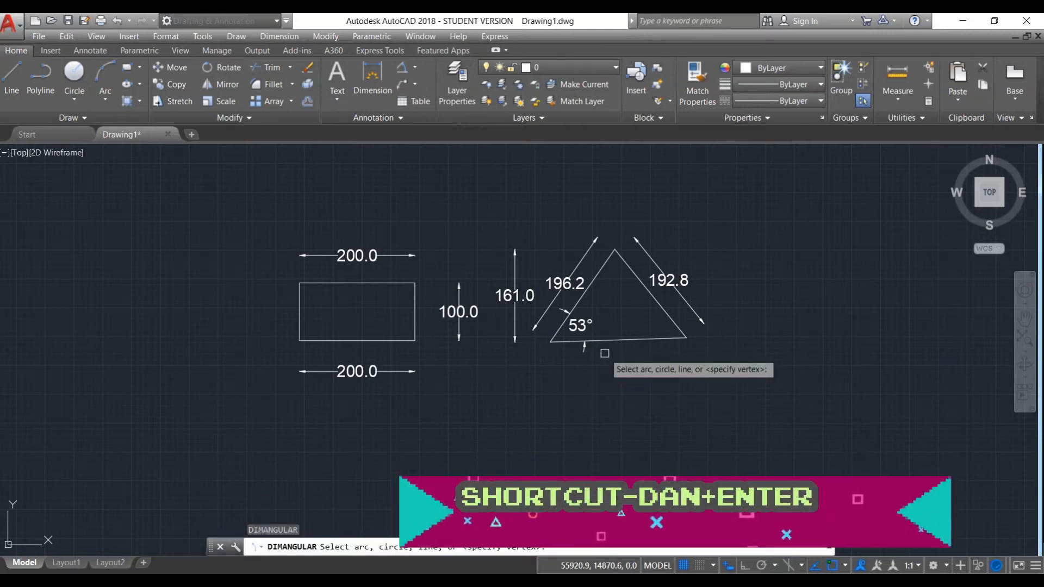
left_click(644, 338)
left_click(668, 315)
left_click(633, 319)
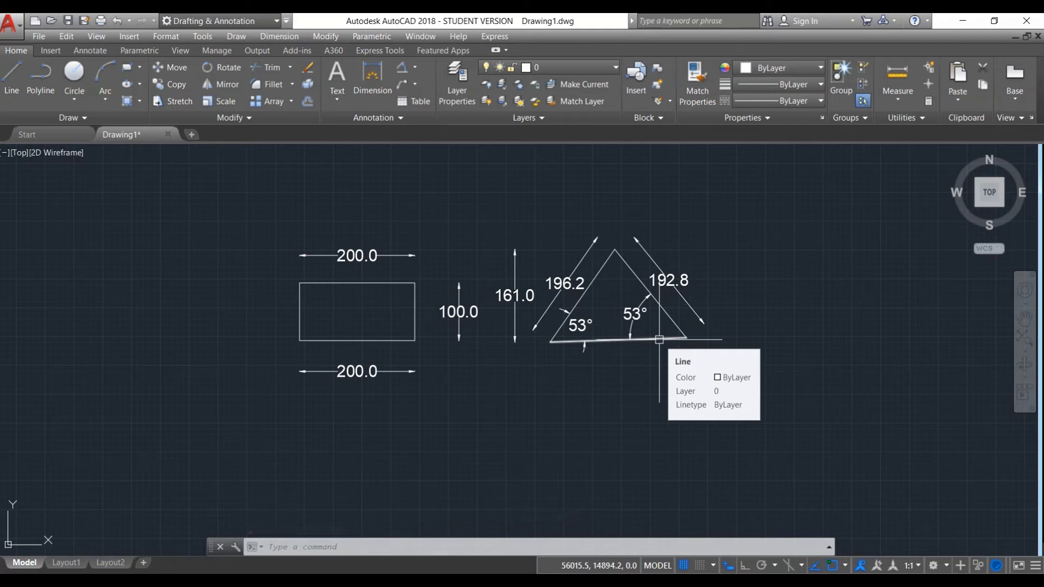
Draw a three-point arc about 349 long to the right of the triangle, bulging toward the upper left.
scroll(392, 240, "down", 2)
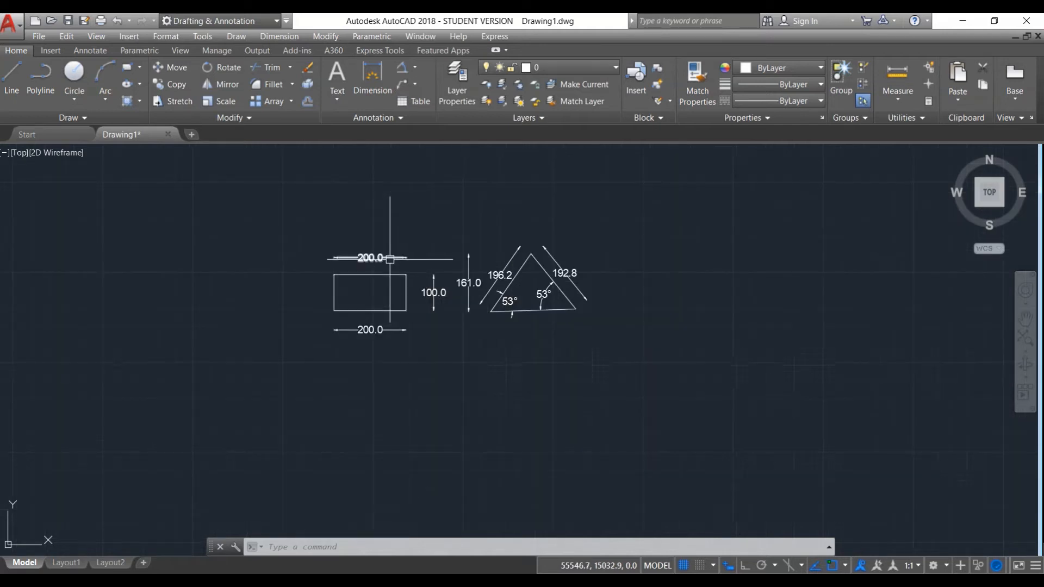
left_click(415, 68)
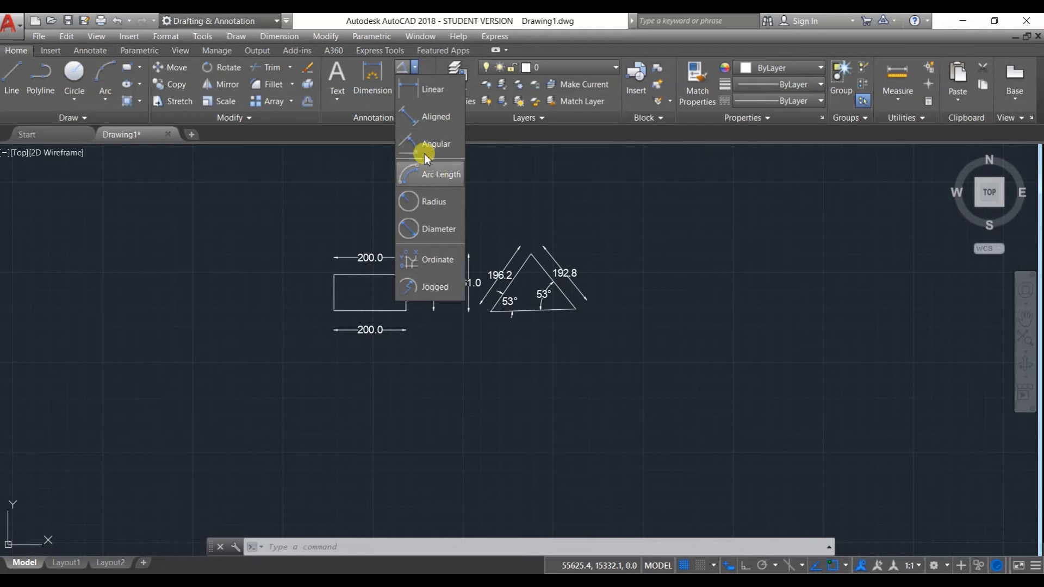
left_click(105, 72)
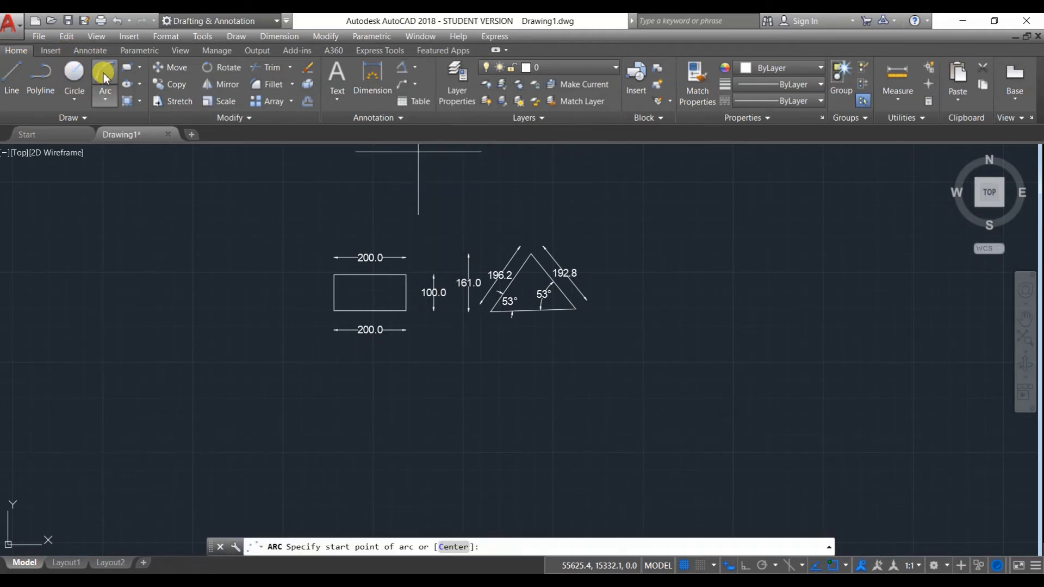
left_click(624, 355)
left_click(662, 272)
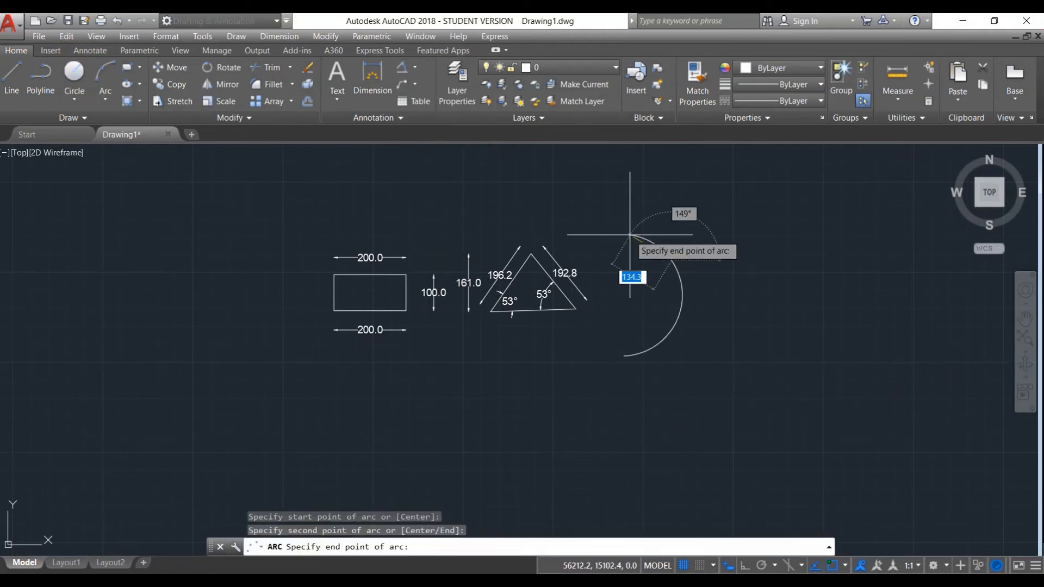
left_click(679, 257)
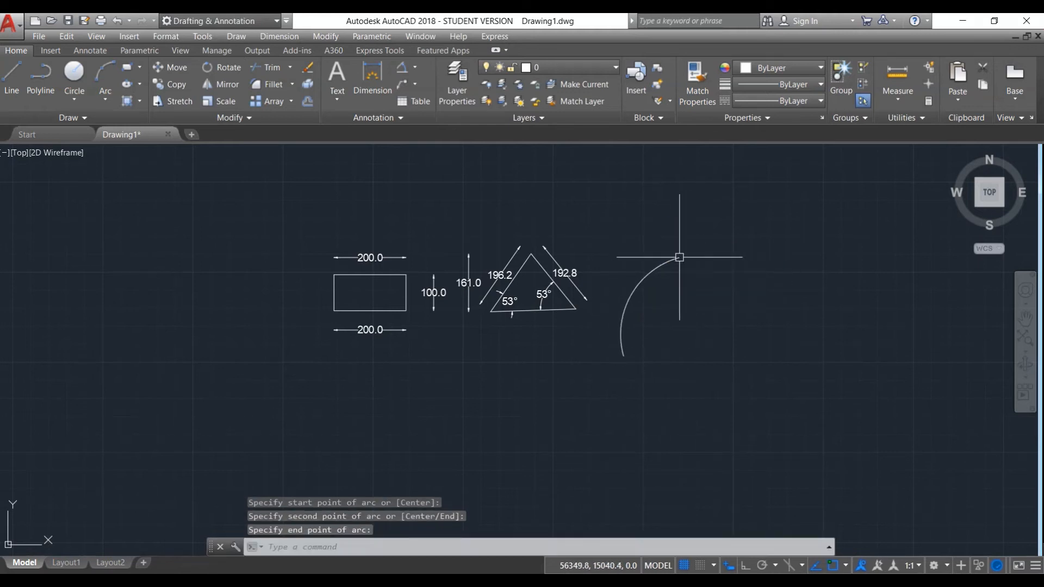
right_click(751, 224)
left_click(682, 217)
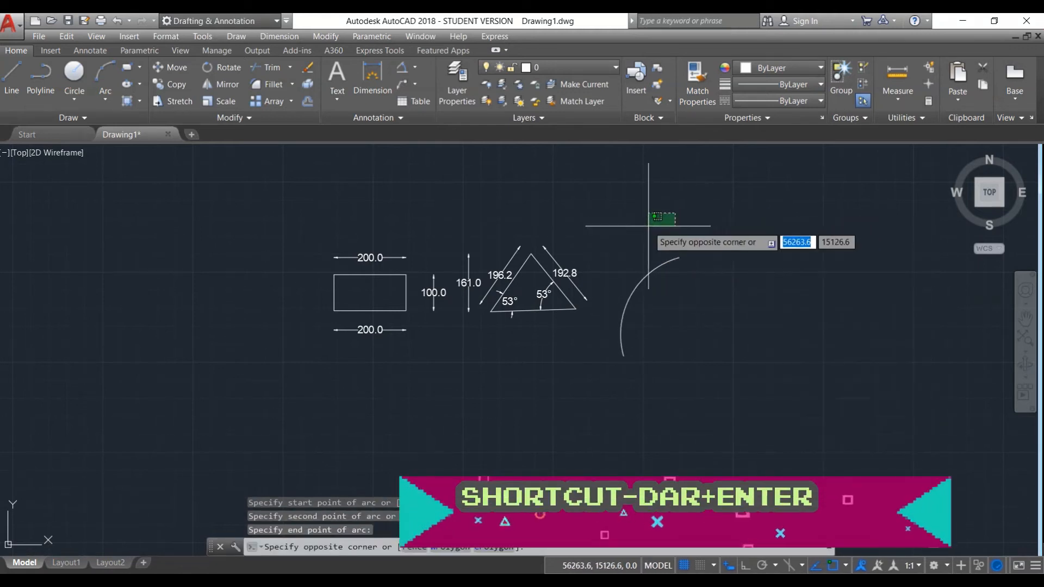
Add an arc length dimension to the arc, placing the dimension line outside its convex side.
left_click(420, 67)
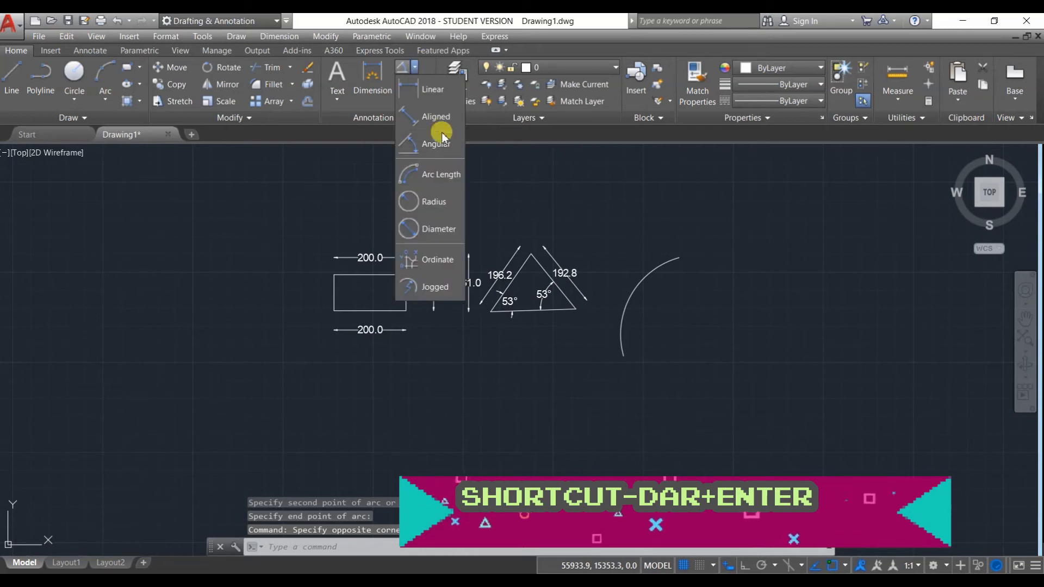
left_click(438, 172)
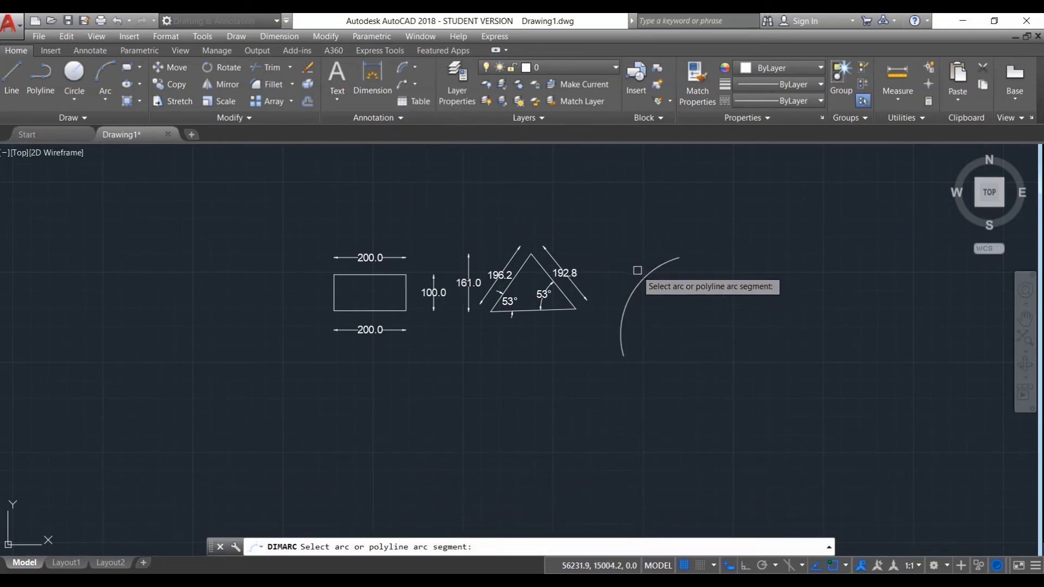
left_click(646, 284)
left_click(617, 271)
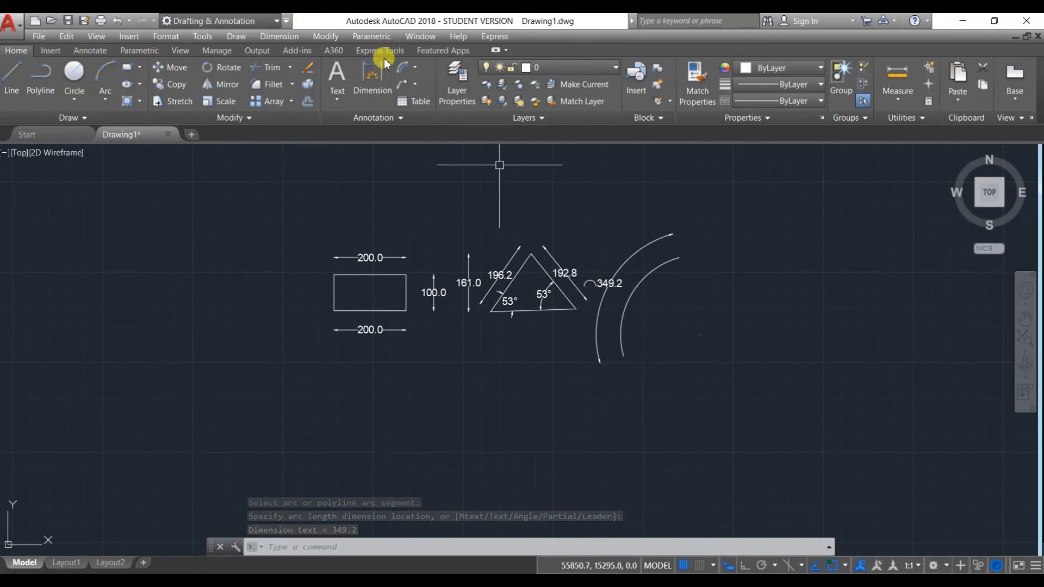
Add a second arc length dimension to the same arc, placing its line directly along the arc.
type("DAR")
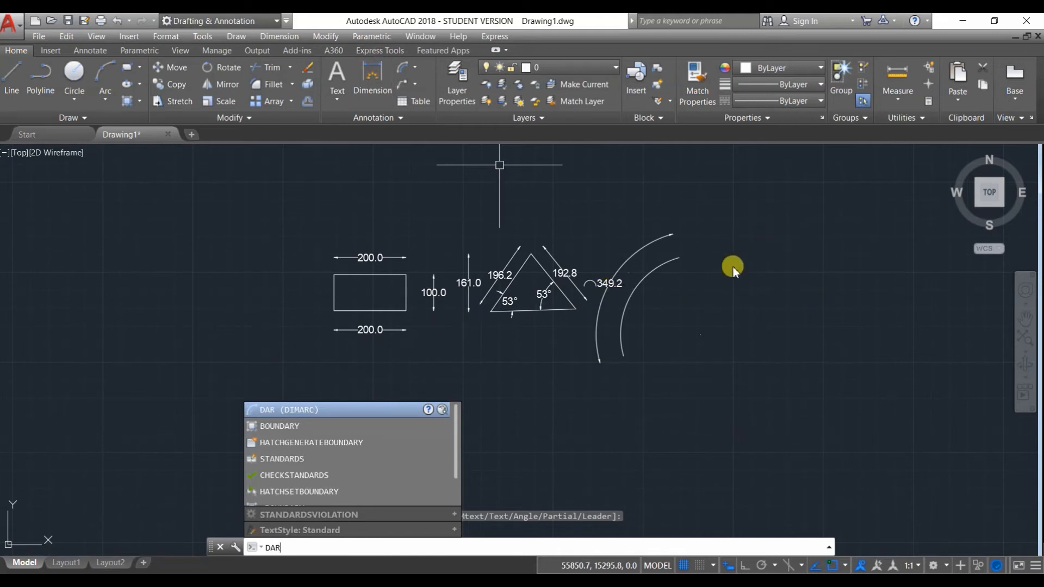
left_click(325, 408)
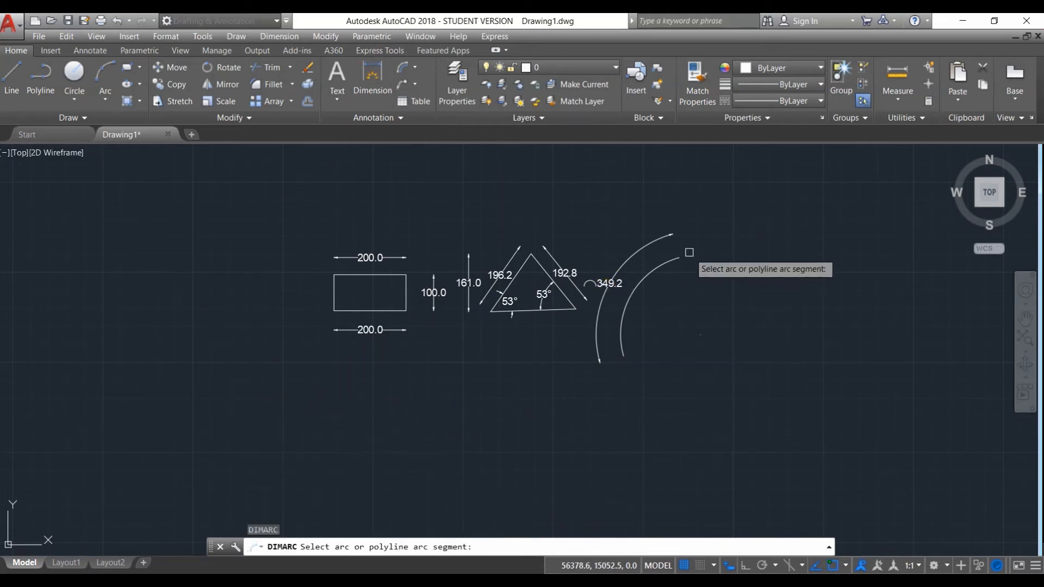
left_click(647, 276)
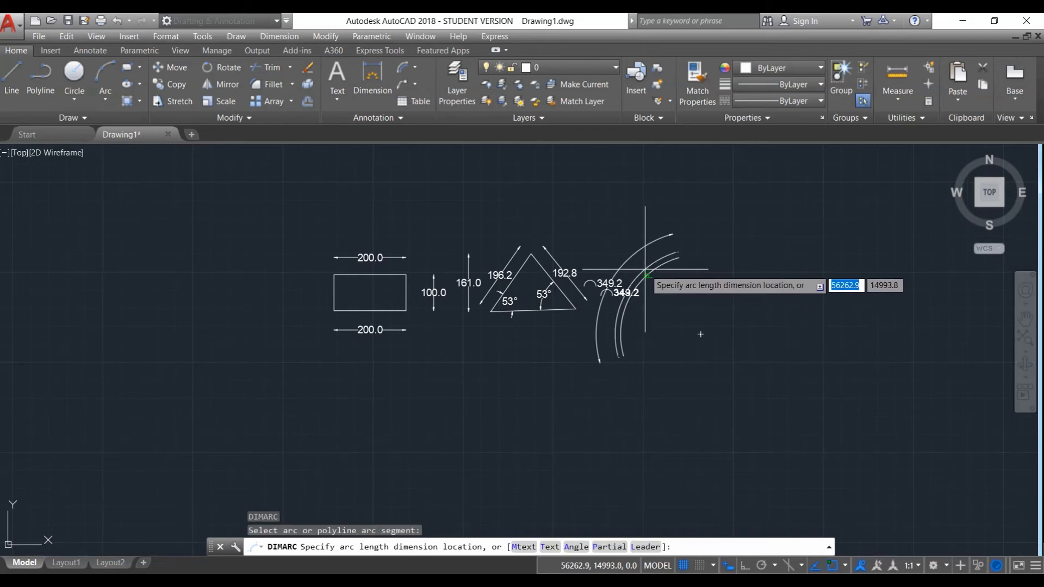
left_click(655, 278)
Stretch the second arc length dimension slightly outward so its line lies just outside the arc.
scroll(630, 293, "up", 6)
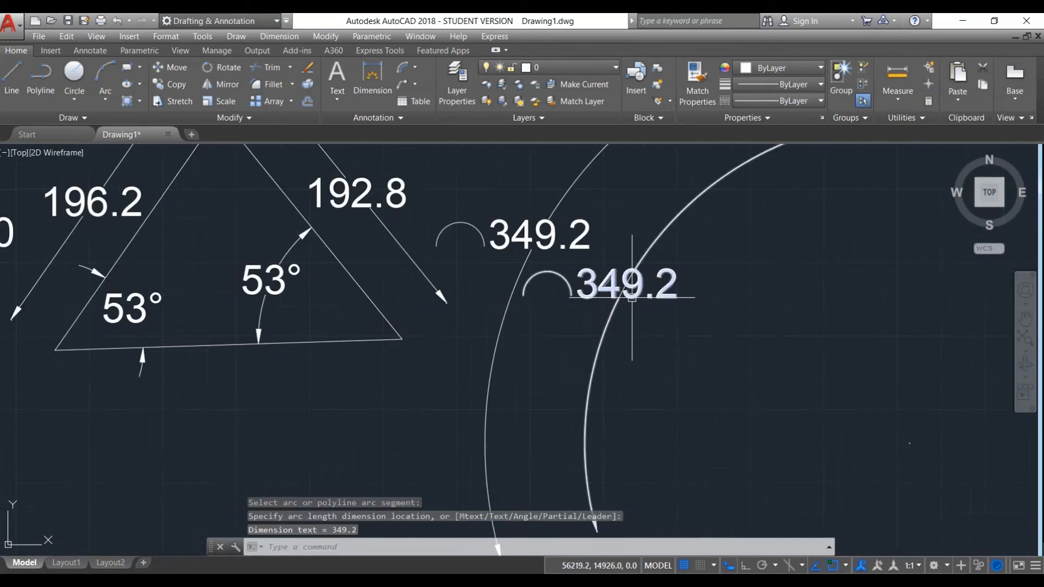
scroll(625, 289, "down", 2)
left_click(625, 286)
left_click(629, 287)
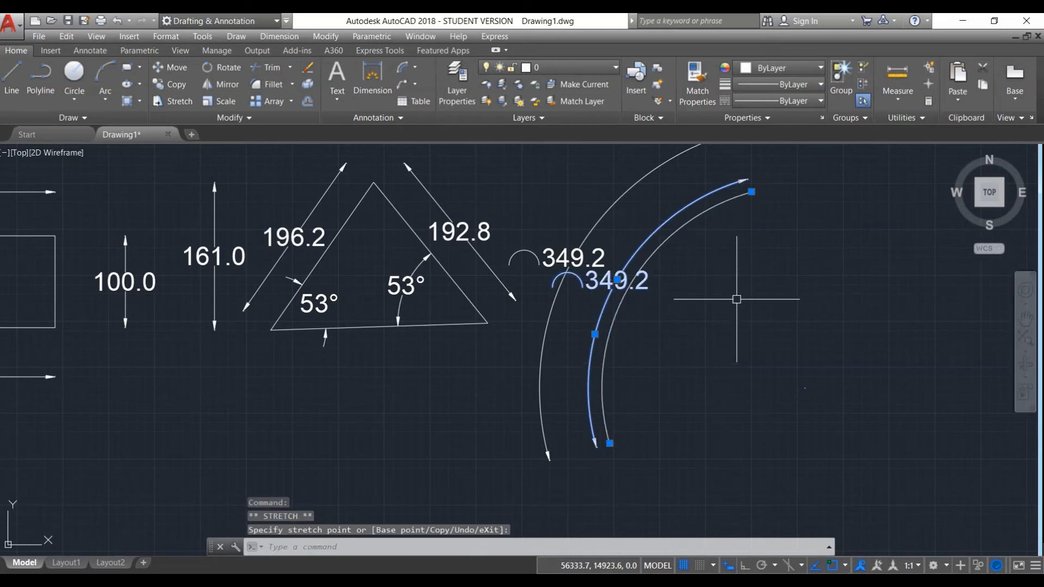
key("Escape")
Draw a circle in the empty area above and to the right of the dimensioned arc.
scroll(737, 299, "down", 4)
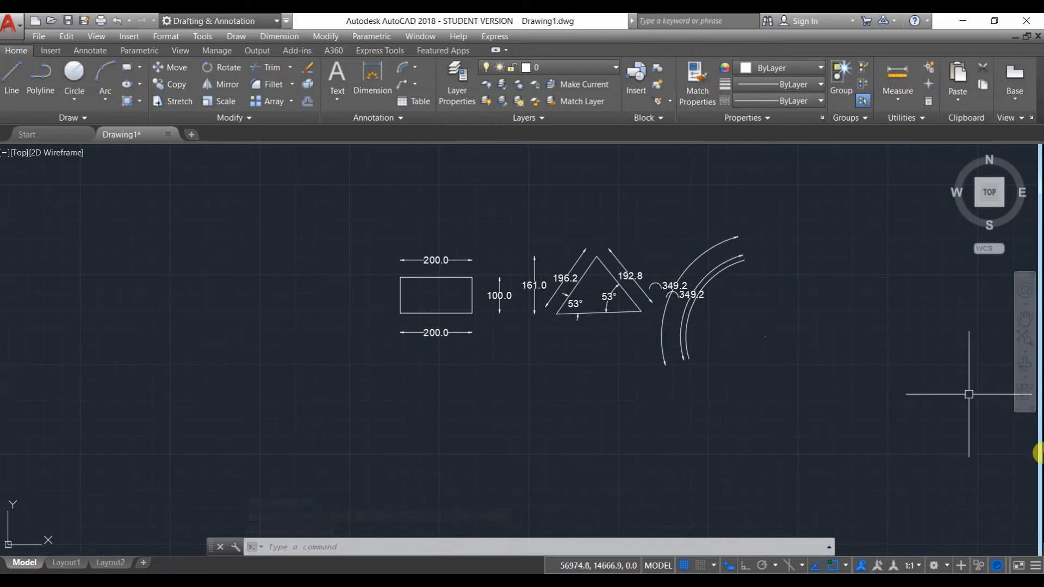
scroll(568, 438, "down", 5)
scroll(683, 368, "up", 7)
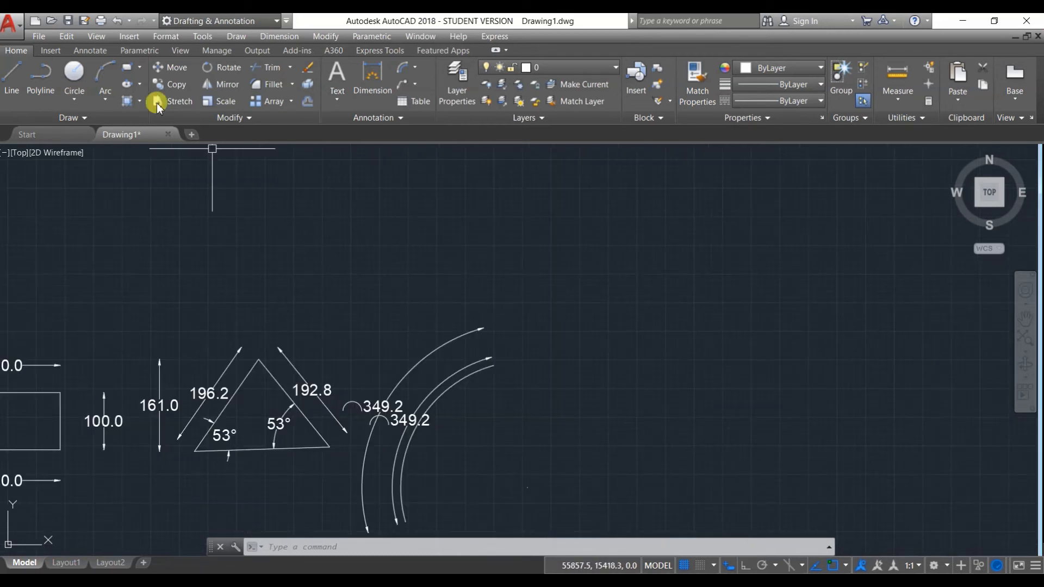
left_click(74, 76)
left_click(655, 268)
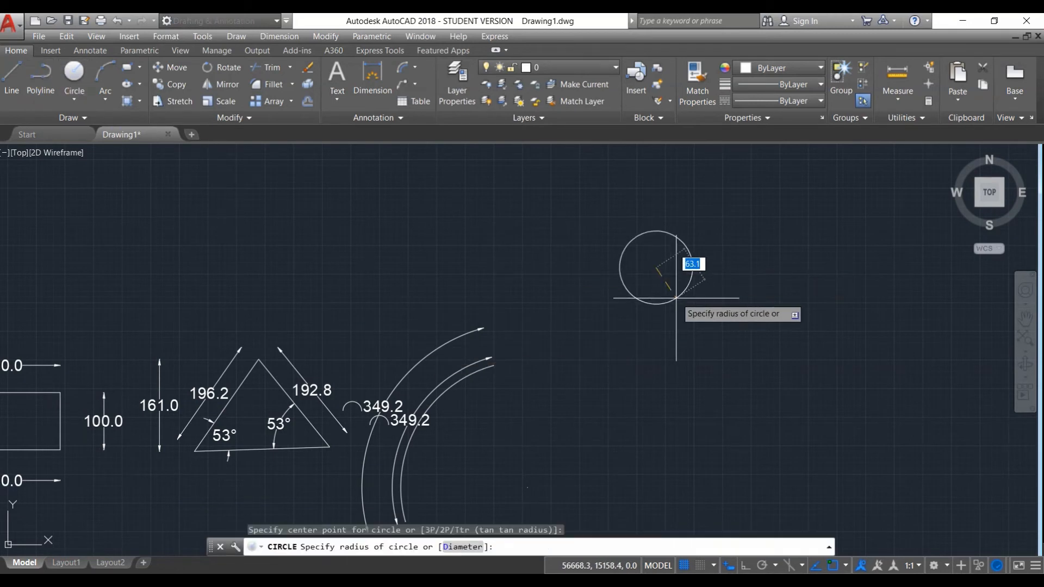
left_click(680, 305)
right_click(419, 230)
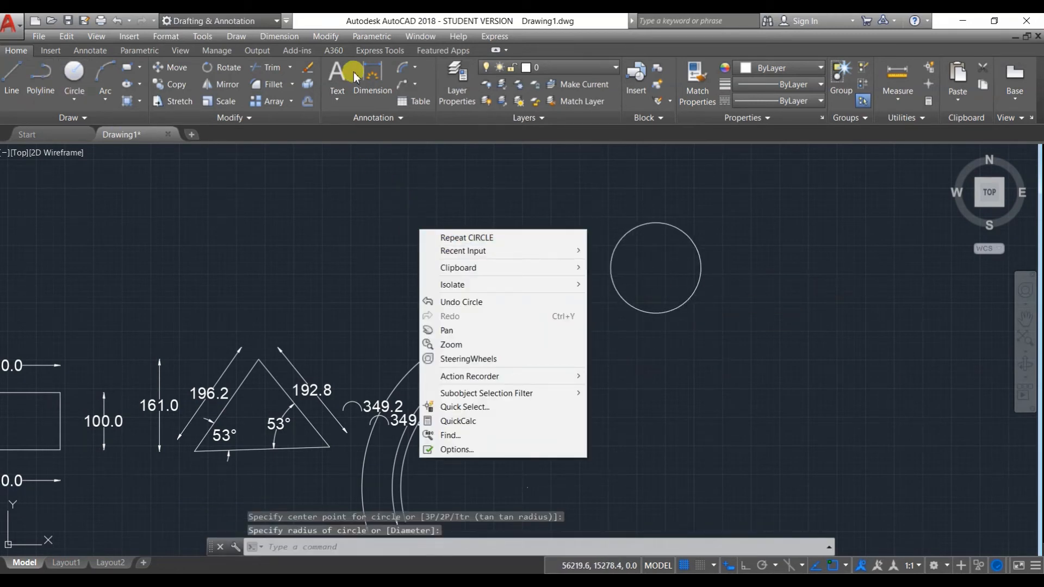
Add a radius dimension to the circle, placing its text outside the circle to the upper left.
left_click(398, 69)
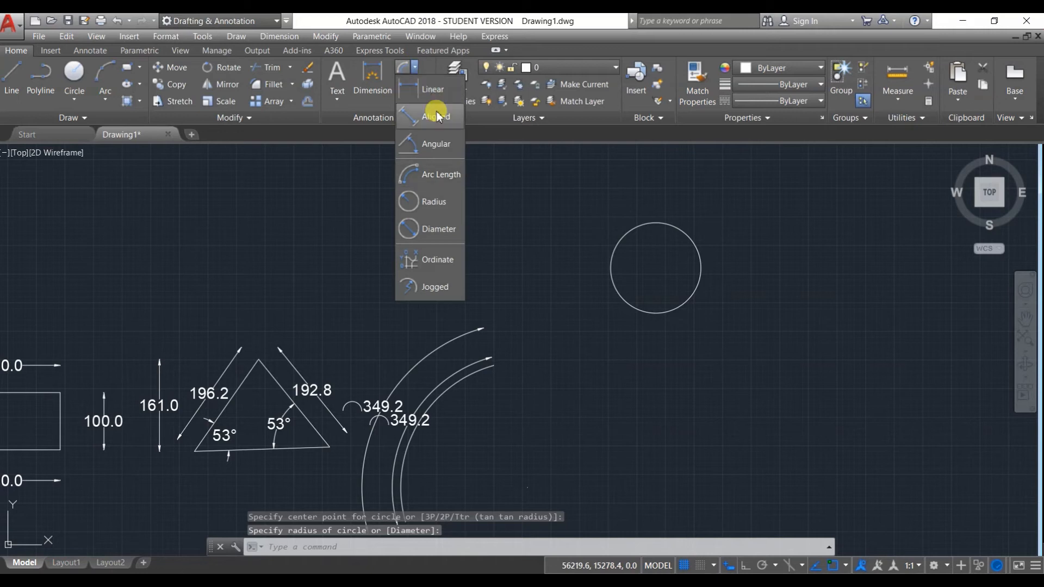
left_click(428, 201)
left_click(630, 236)
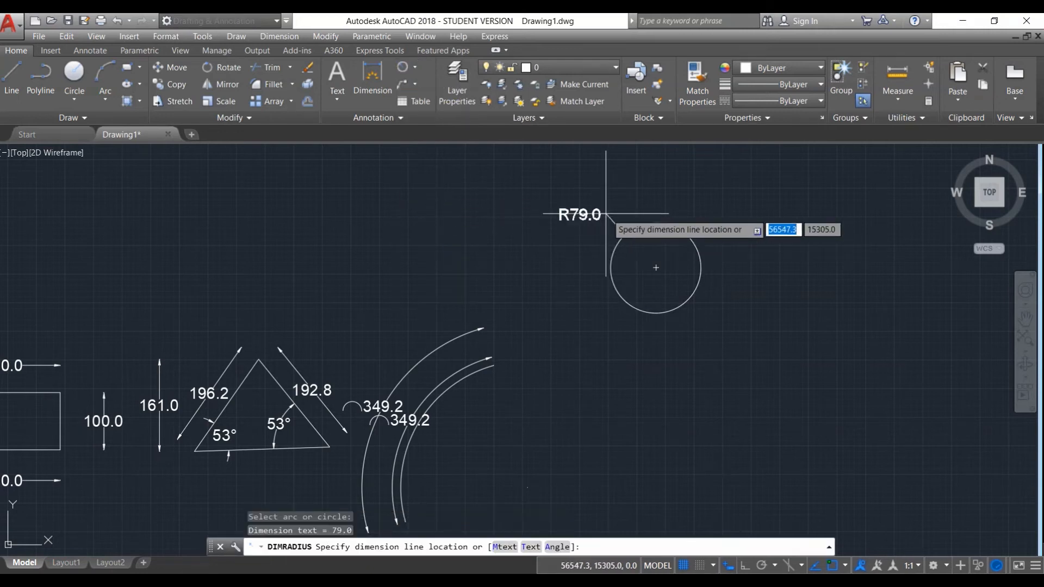
left_click(585, 208)
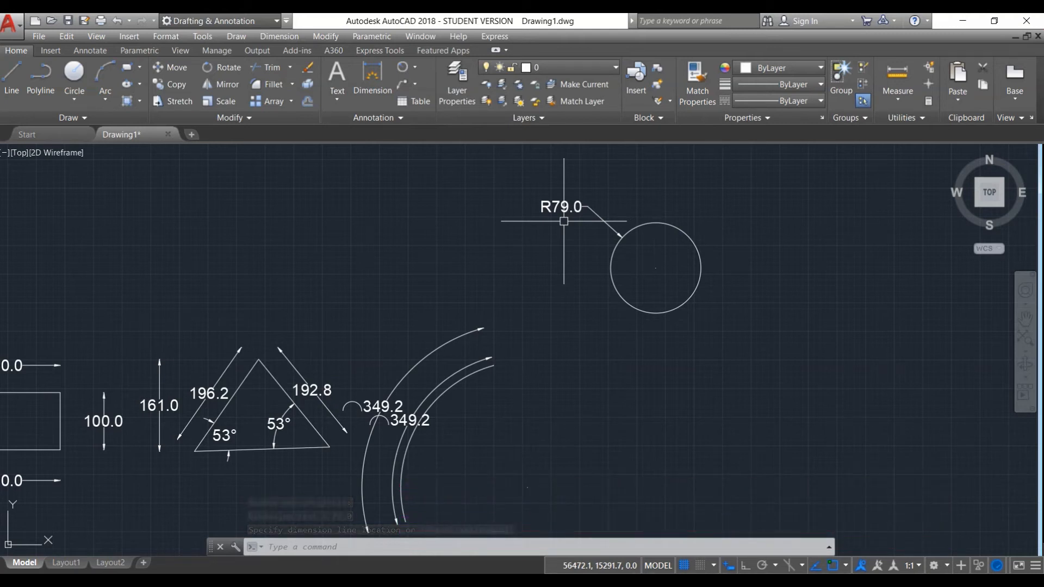
Add a second radius dimension to the circle, placing its text outside the circle to the lower right.
type("dra")
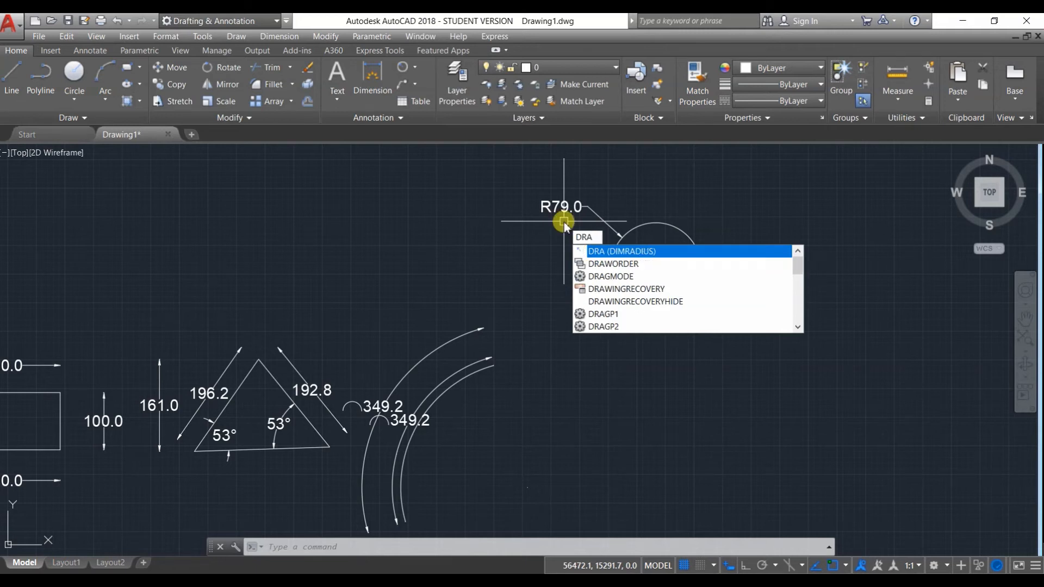
key("Return")
scroll(563, 222, "down", 2)
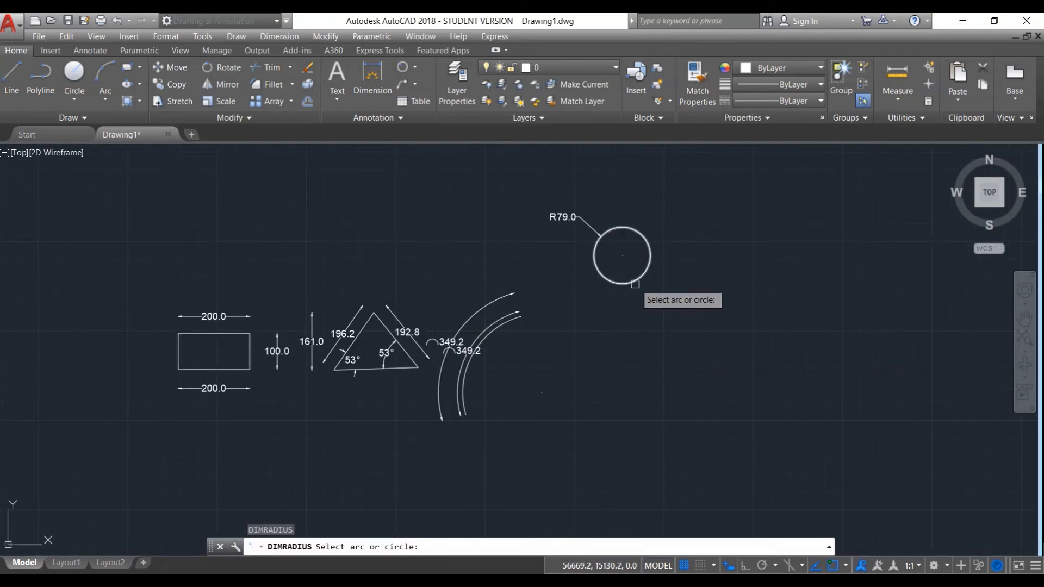
left_click(635, 282)
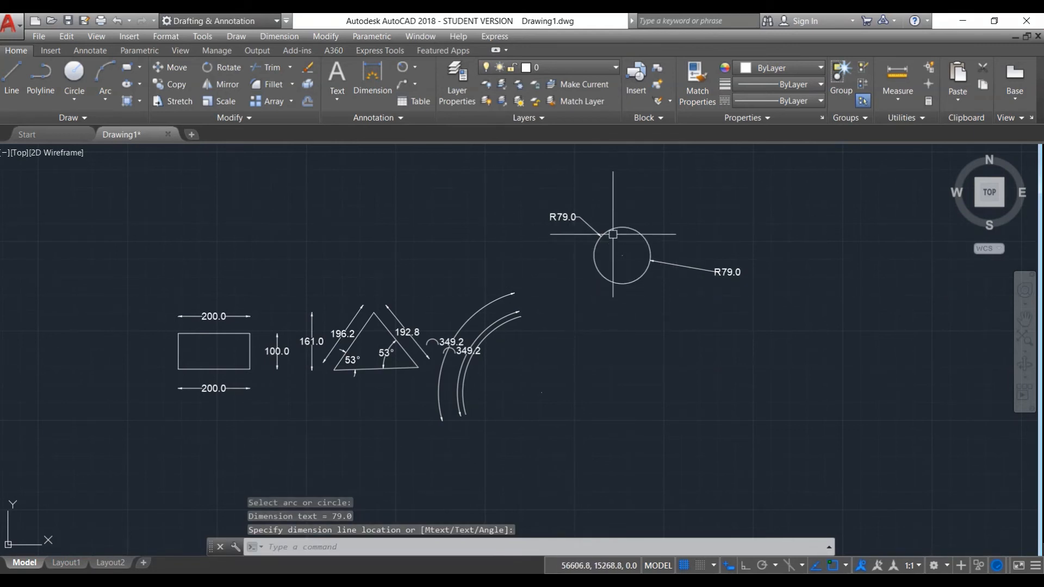
left_click(581, 219)
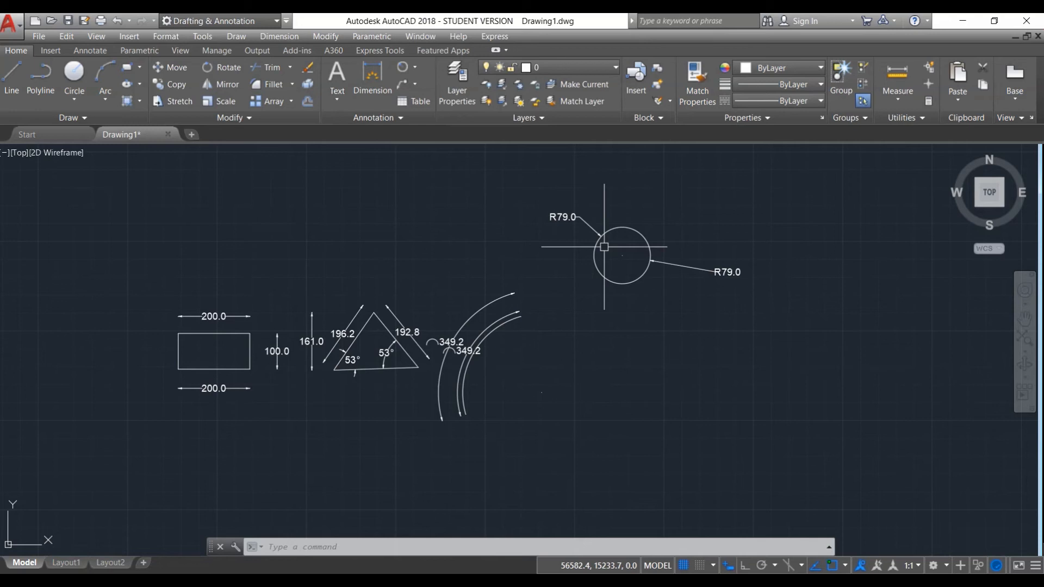
Add a diameter dimension to the circle, placing its text just outside the circle to the upper right.
scroll(647, 255, "up", 4)
scroll(653, 248, "down", 2)
scroll(522, 221, "up", 4)
left_click(414, 67)
left_click(429, 231)
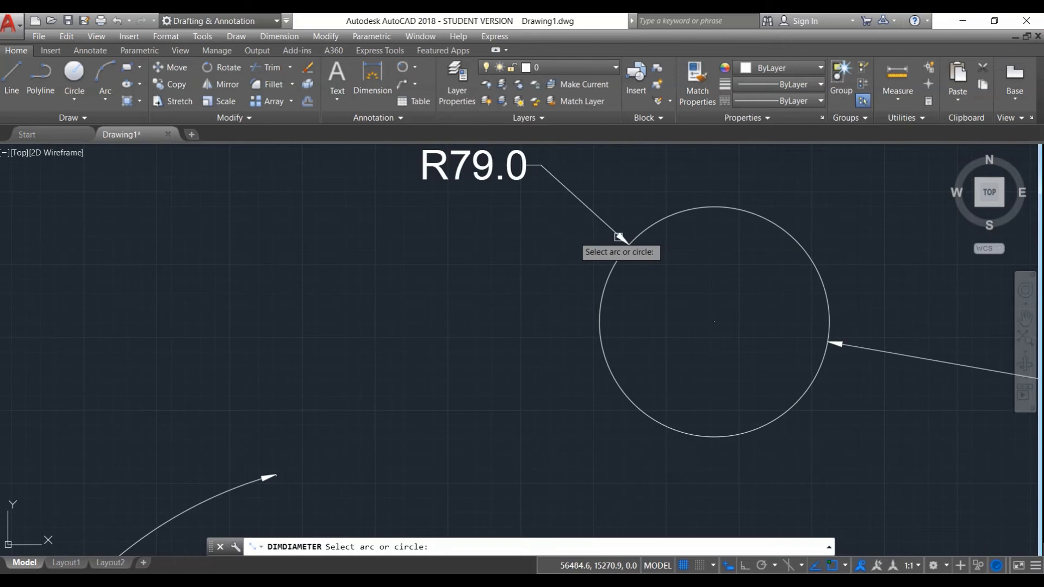
left_click(764, 221)
scroll(787, 201, "up", 5)
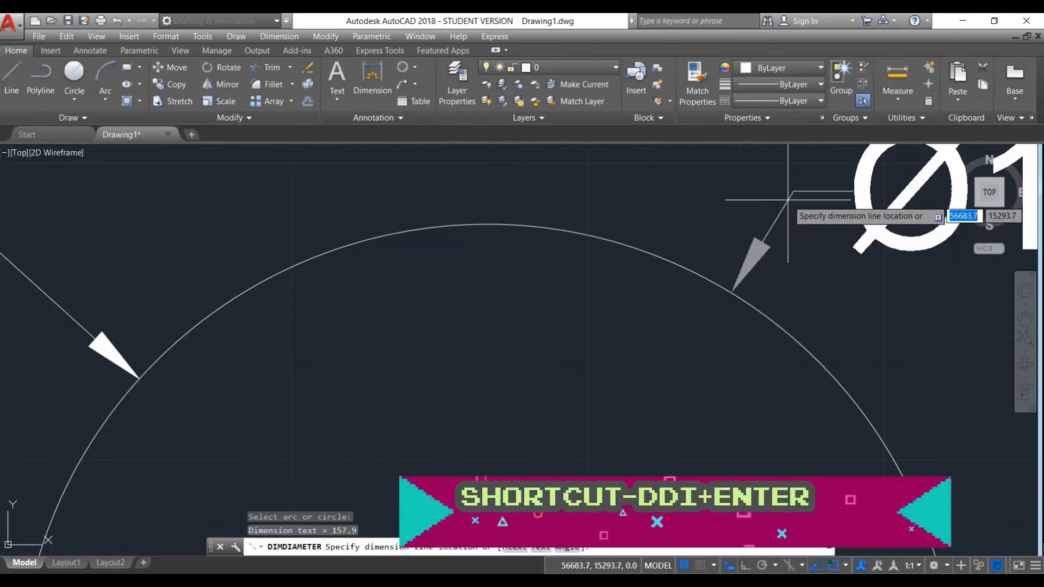
scroll(787, 199, "down", 5)
left_click(755, 193)
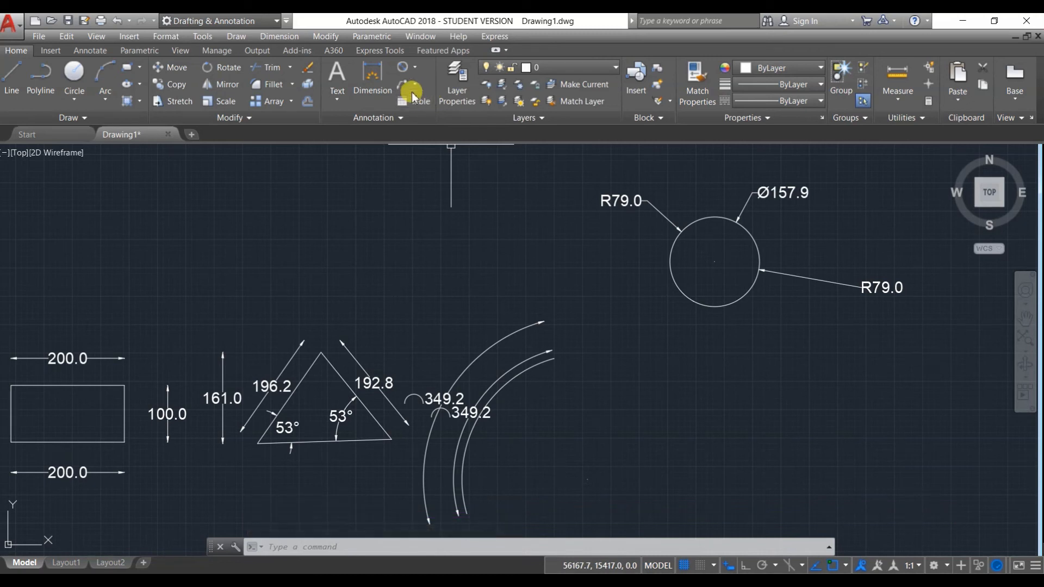
Add a second diameter dimension to the circle, placing its text outside the circle to the lower left.
type("DDI")
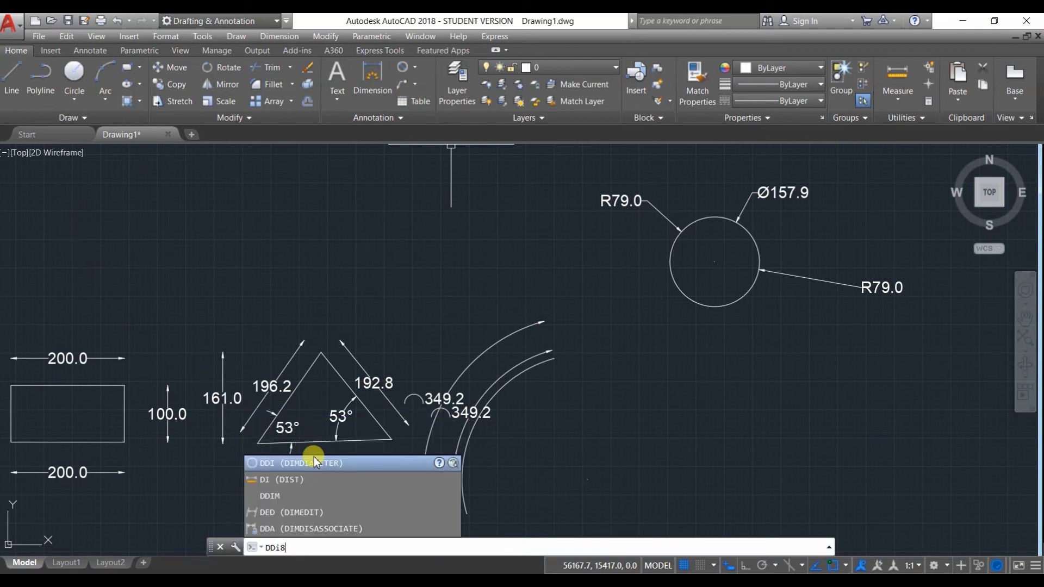
key("Return")
left_click(686, 298)
scroll(677, 344, "down", 4)
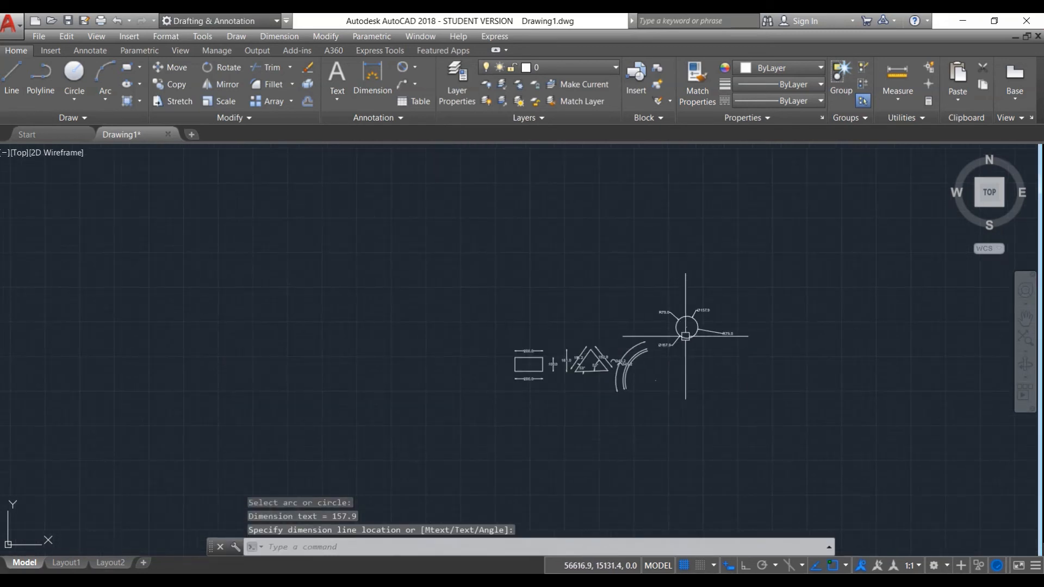
scroll(691, 316, "up", 4)
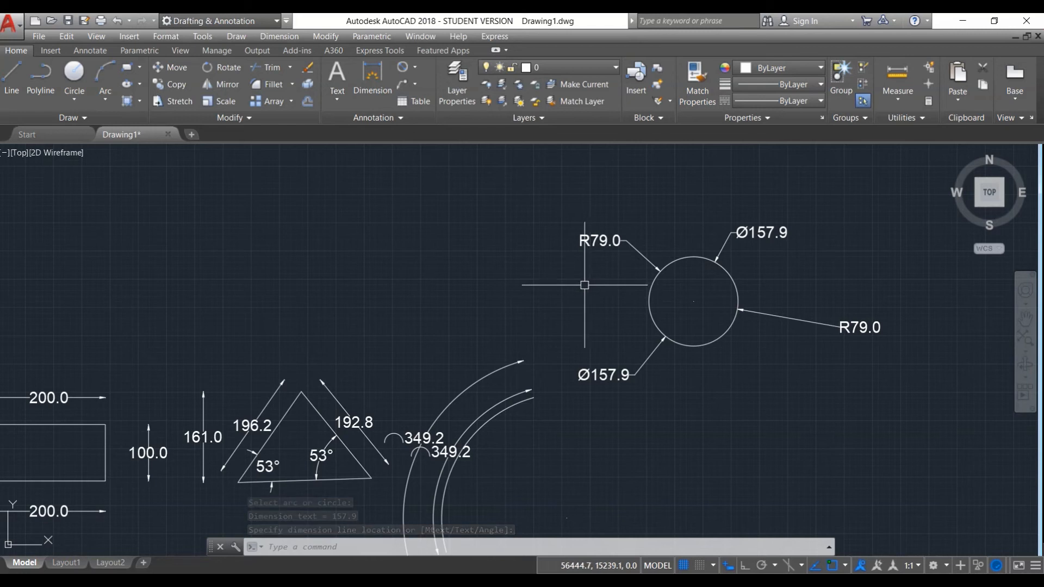
scroll(585, 285, "down", 4)
scroll(603, 303, "up", 2)
scroll(603, 326, "up", 6)
scroll(603, 325, "down", 5)
scroll(652, 250, "up", 5)
scroll(635, 263, "down", 5)
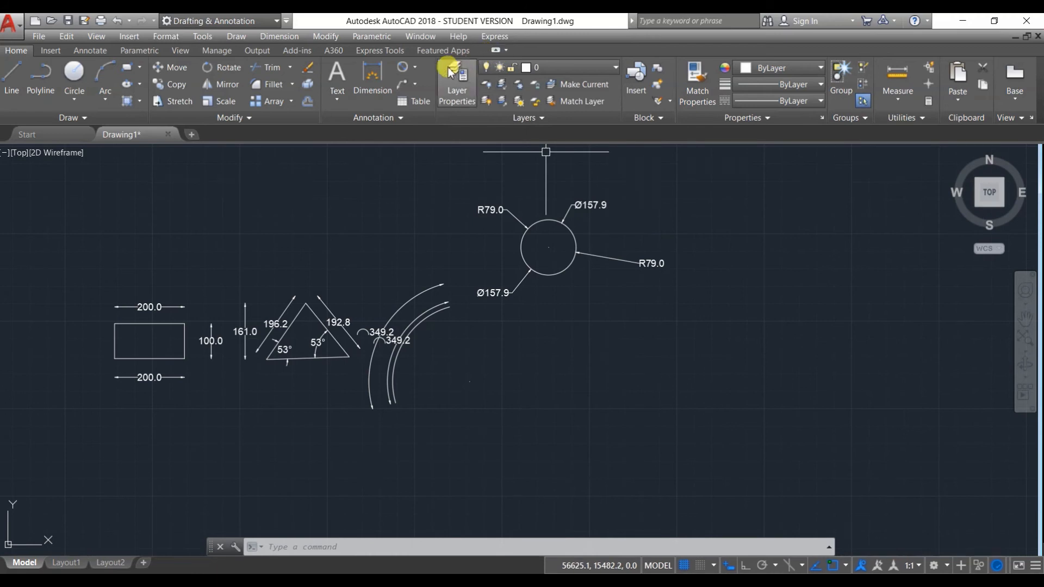
left_click(414, 67)
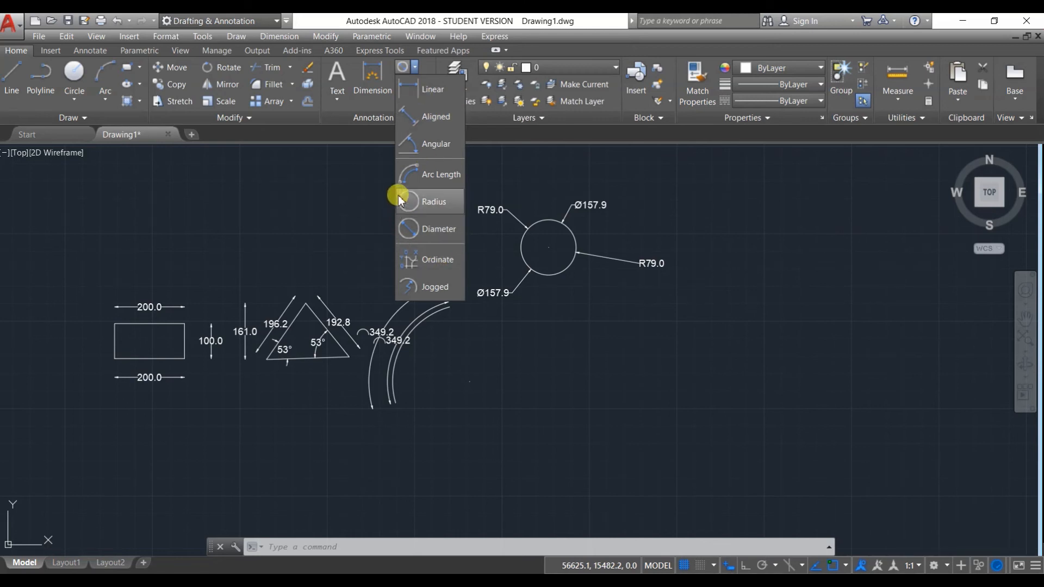
left_click(324, 246)
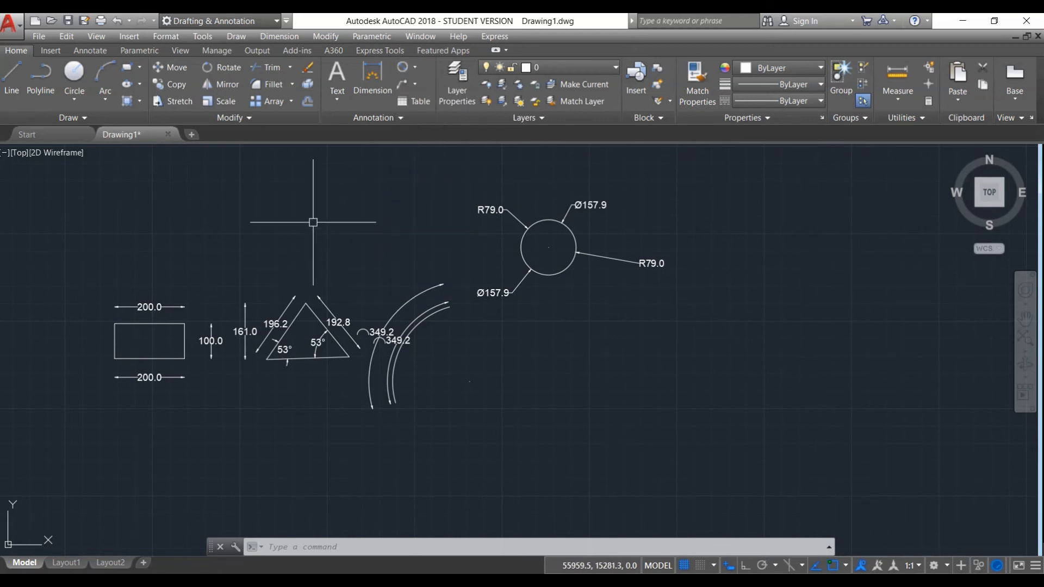
Draw a nearly horizontal line between the rectangle's top and bottom edges, about one third of the way down from the top edge.
scroll(356, 240, "down", 2)
scroll(238, 301, "up", 5)
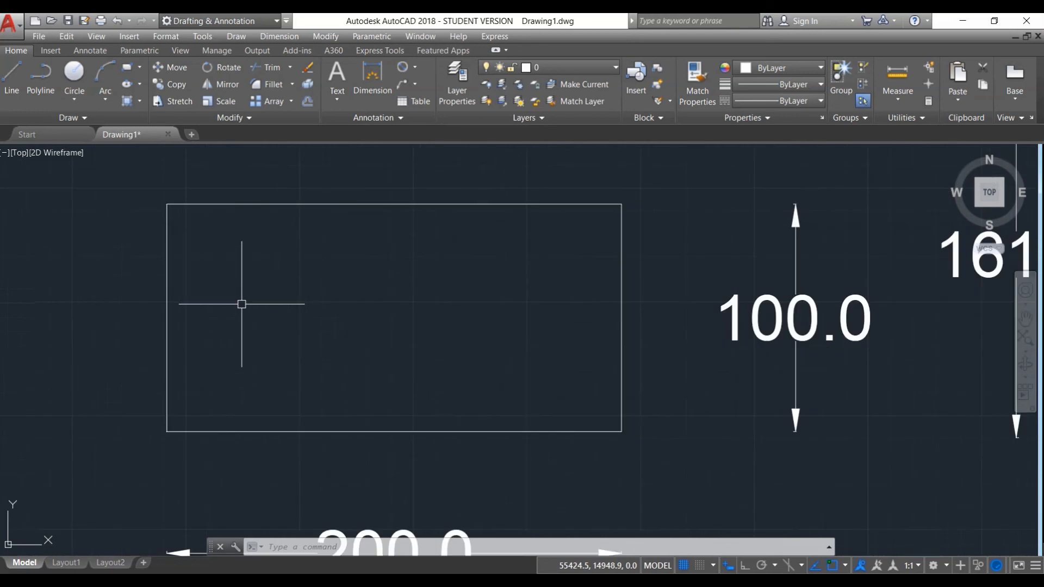
left_click(11, 77)
left_click(235, 306)
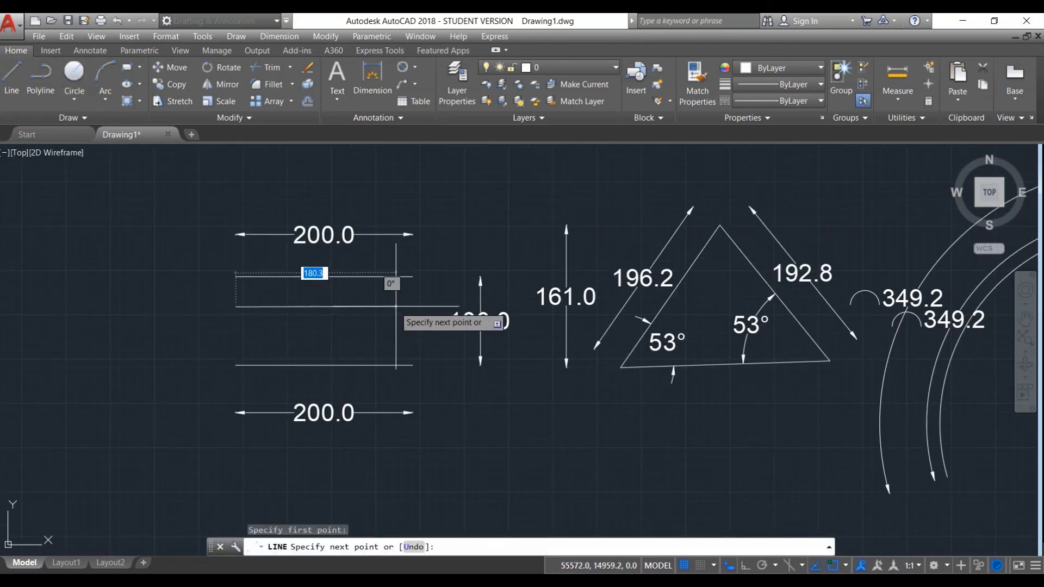
left_click(406, 306)
right_click(431, 240)
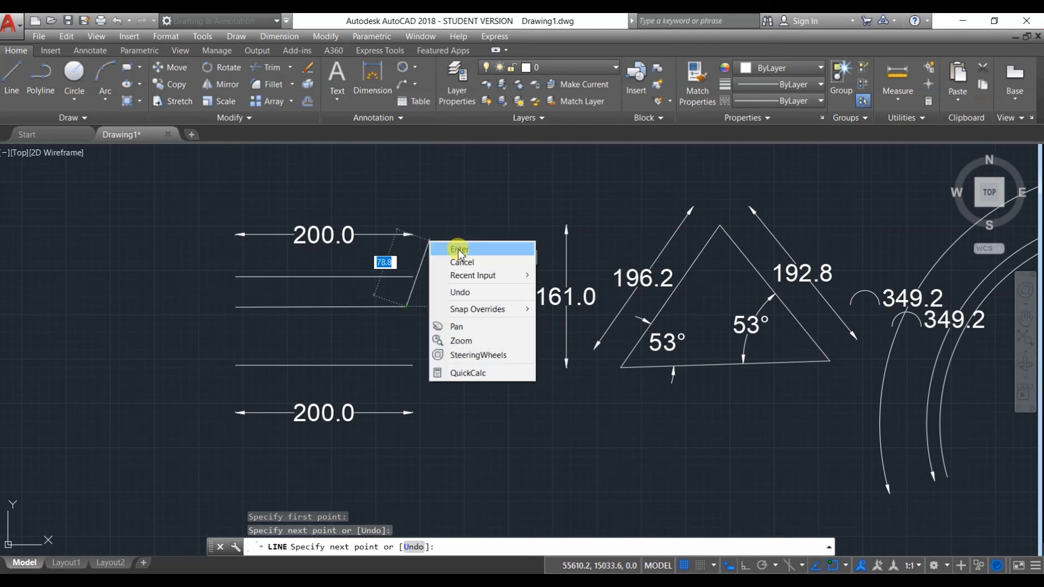
left_click(458, 242)
Draw another nearly horizontal line below the first inner line, about two thirds of the way down from the top edge.
left_click(13, 74)
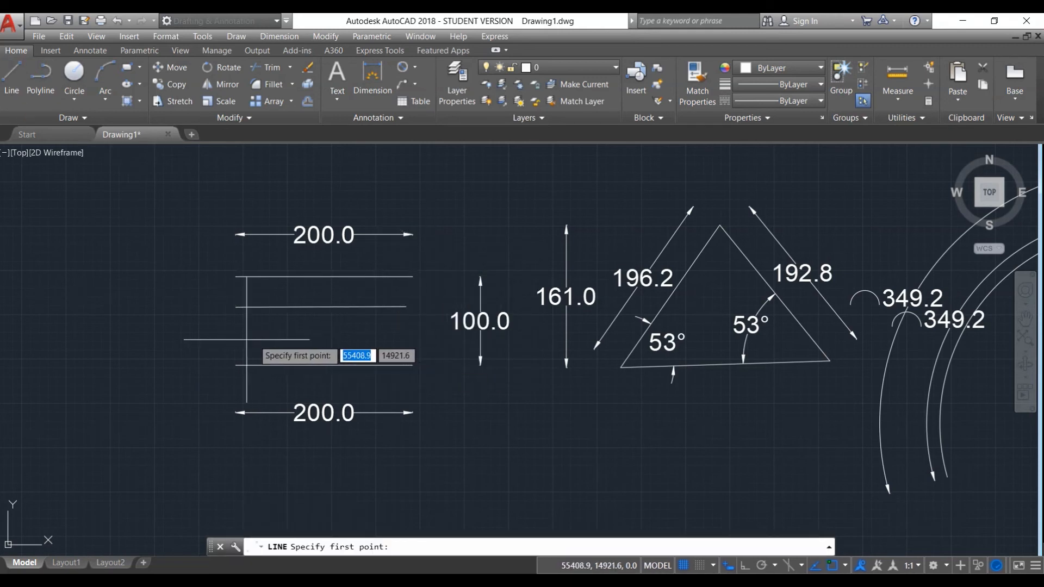
left_click(235, 336)
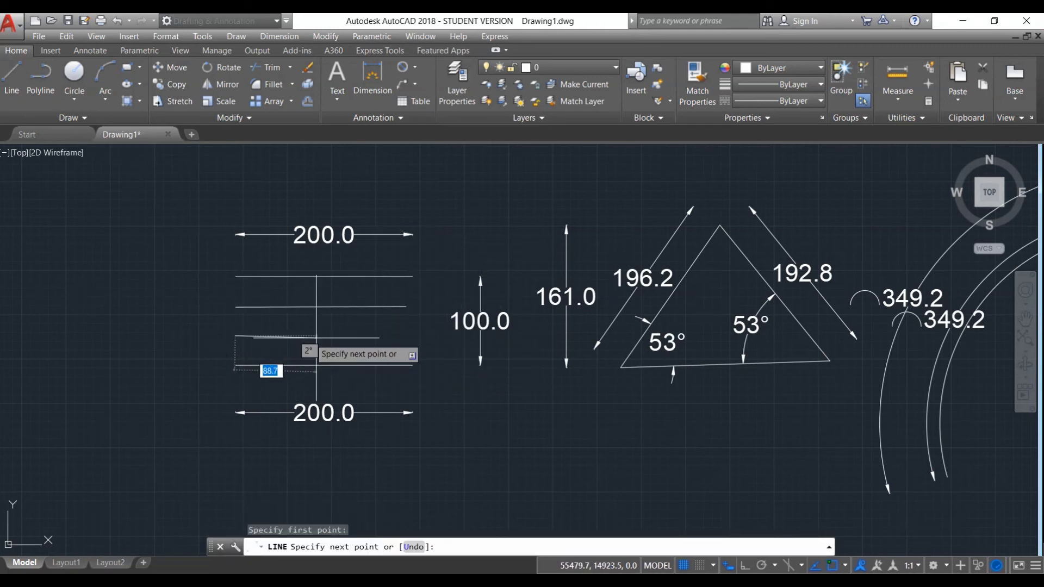
left_click(406, 336)
right_click(185, 261)
left_click(218, 268)
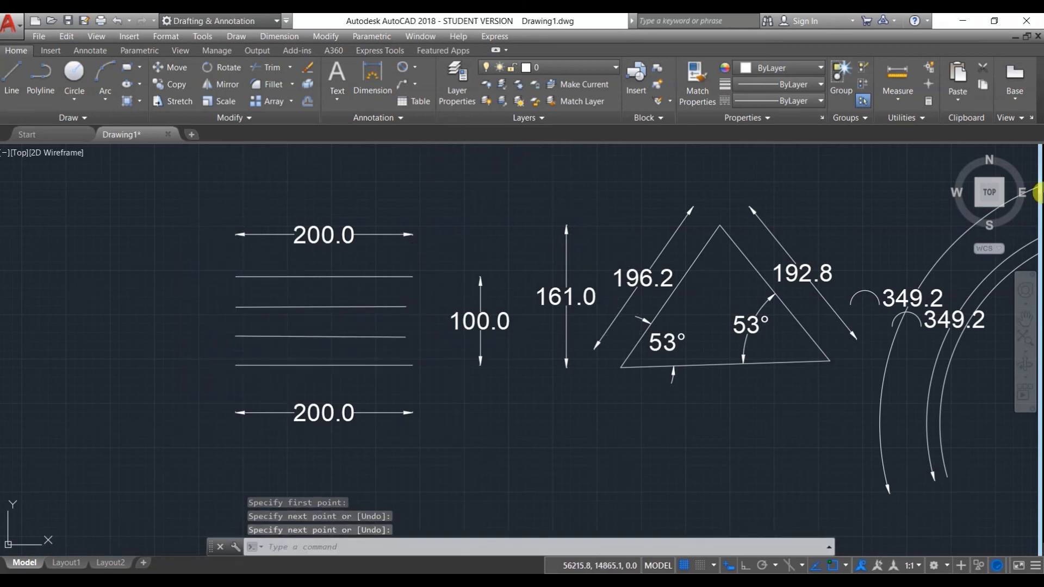
Try to add a linear dimension between the left ends of the upper two horizontal lines.
left_click(414, 67)
left_click(427, 85)
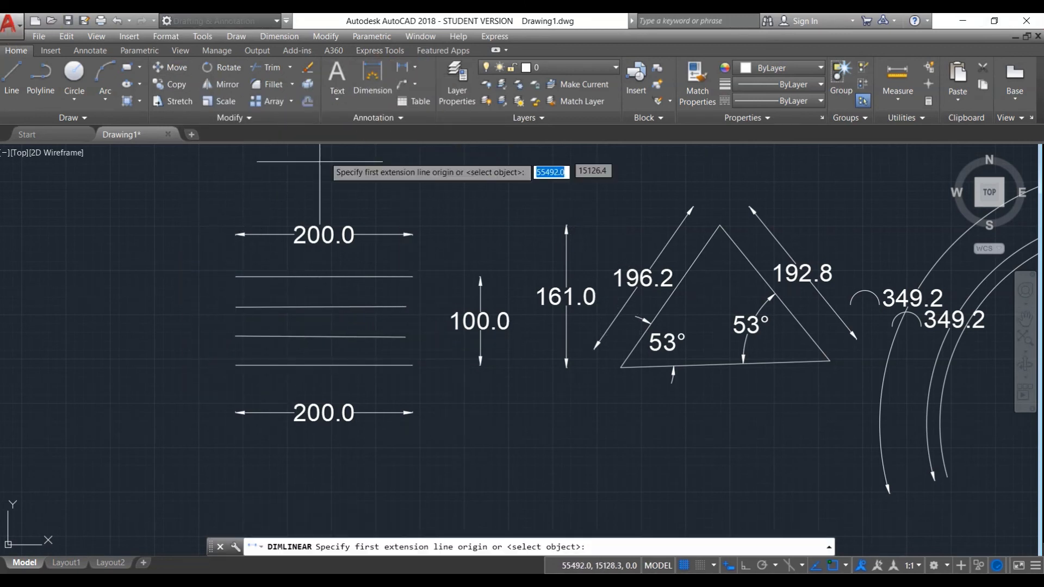
left_click(237, 277)
left_click(236, 306)
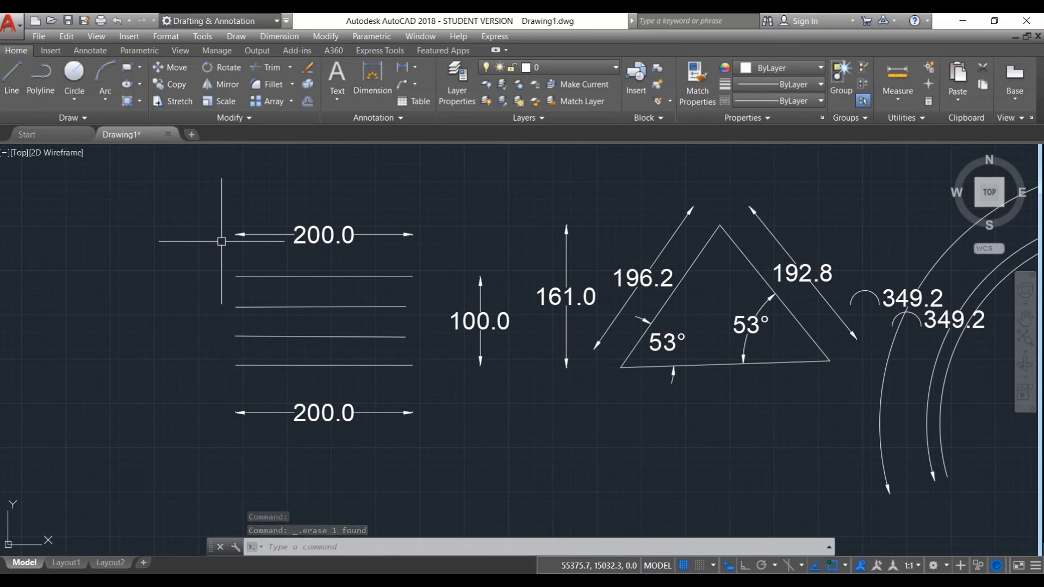
Add a vertical linear dimension between the left ends of the upper two horizontal lines, placed to their left.
left_click(405, 68)
left_click(235, 277)
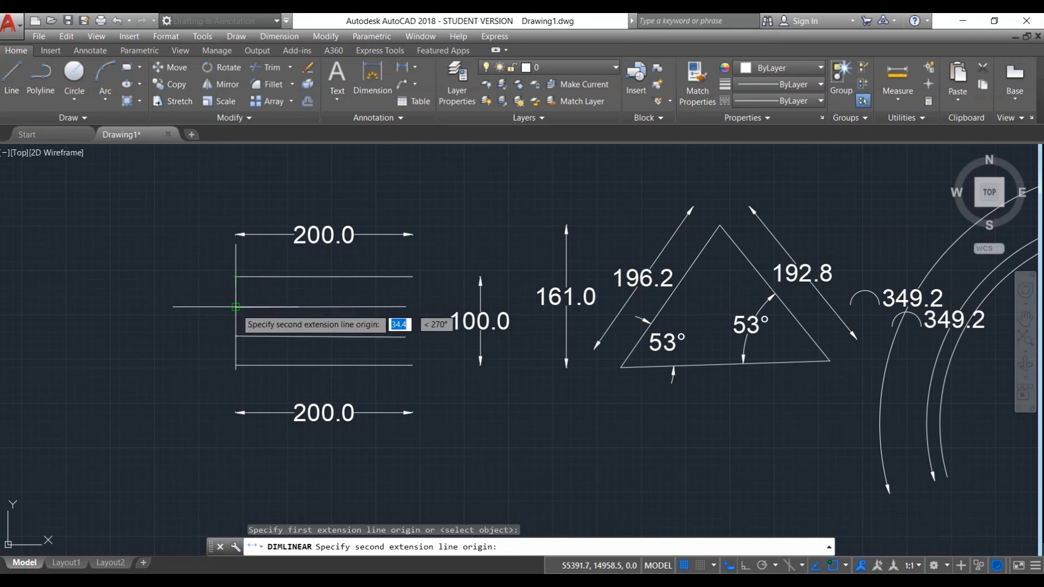
left_click(235, 306)
left_click(185, 292)
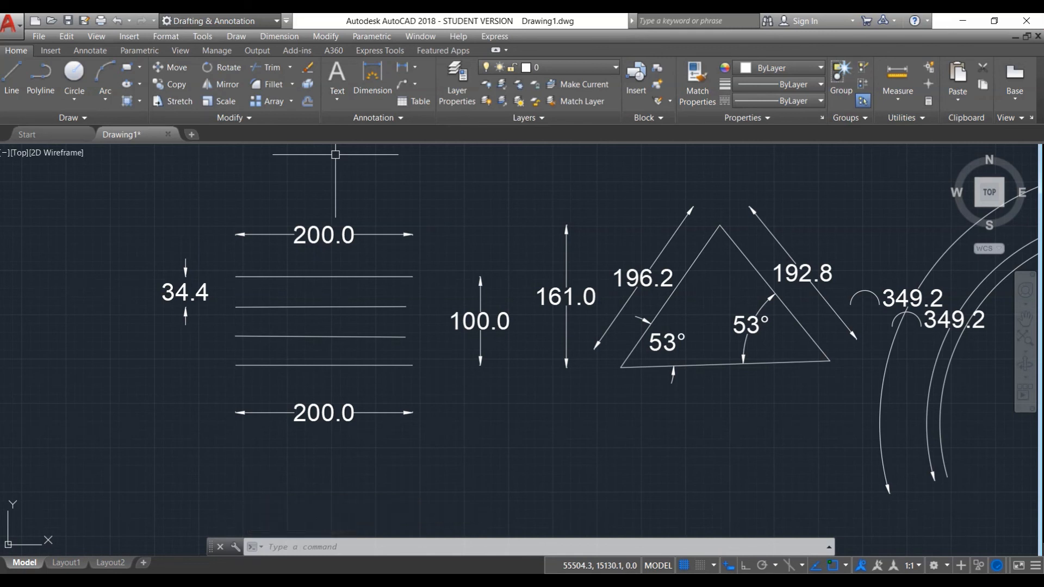
left_click(277, 37)
left_click(274, 36)
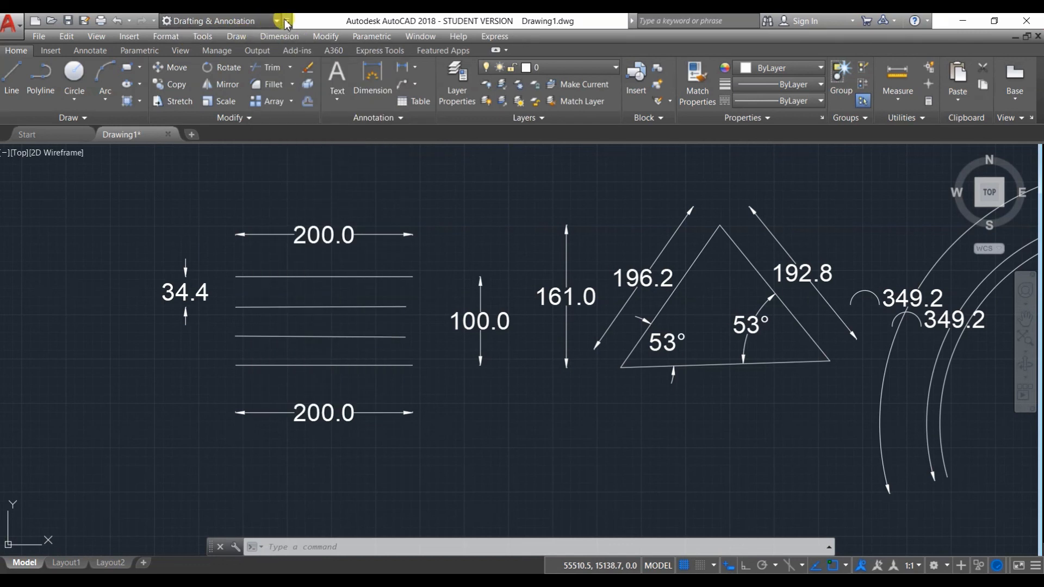
left_click(286, 21)
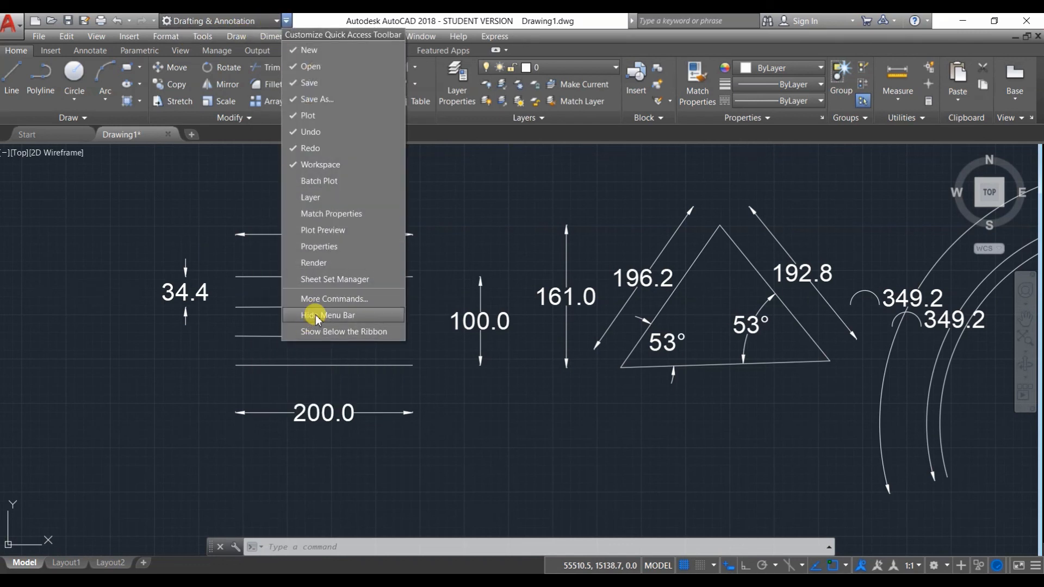
left_click(268, 35)
Continue the vertical linear dimension down to the left ends of the third and fourth horizontal lines.
left_click(269, 36)
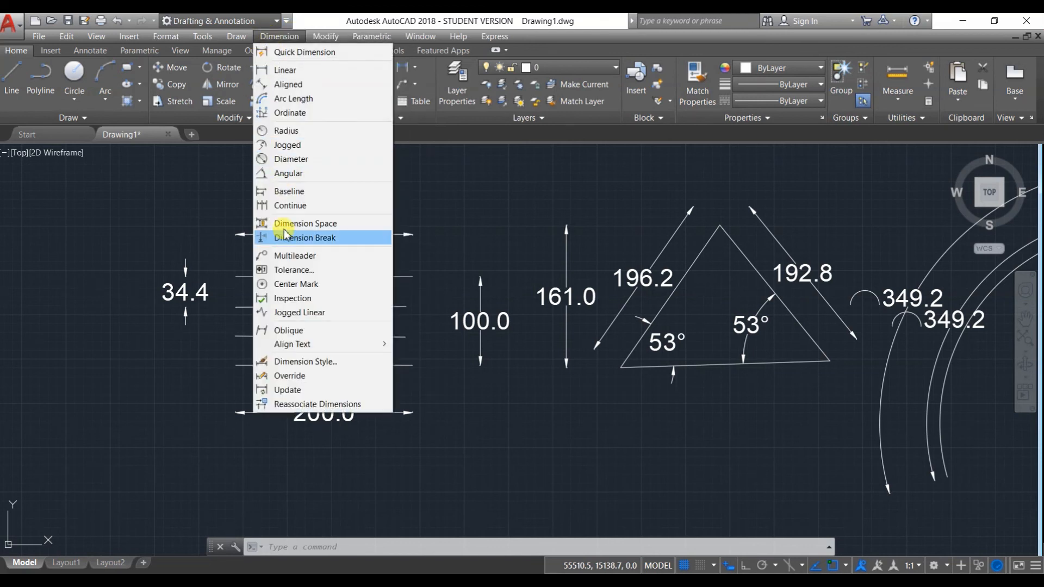
left_click(293, 206)
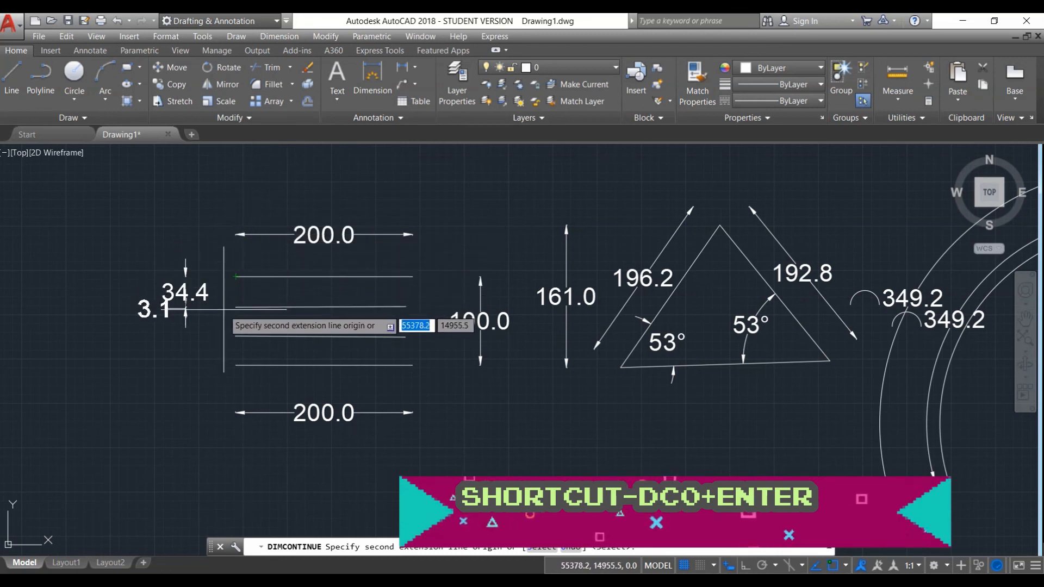
left_click(235, 336)
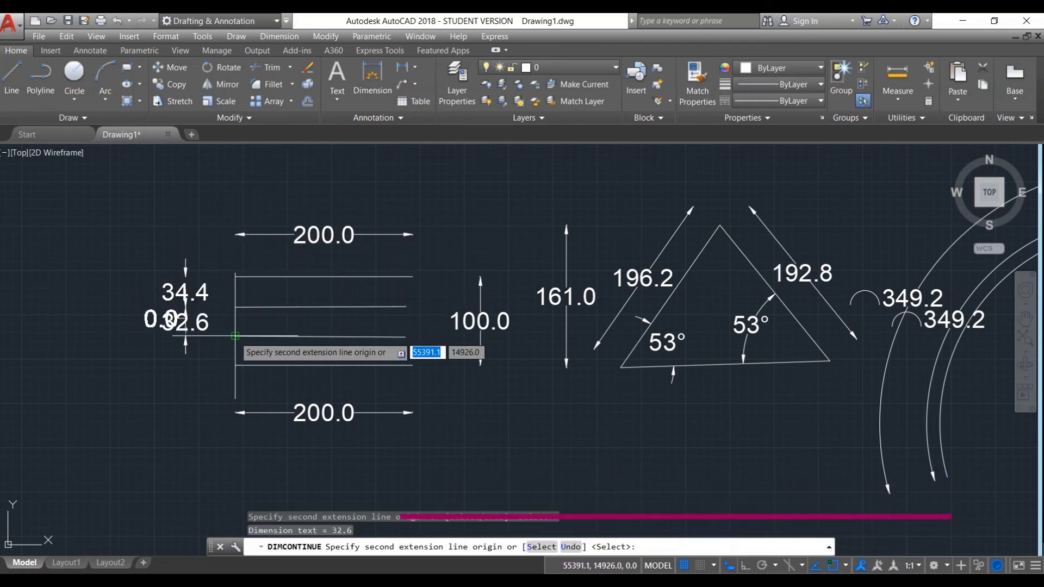
left_click(226, 365)
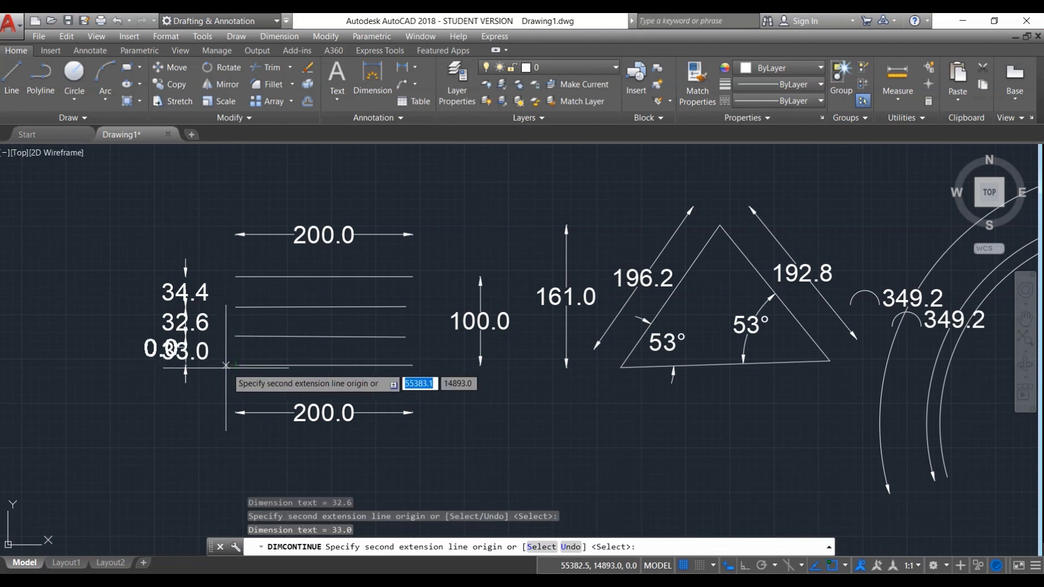
key("Escape")
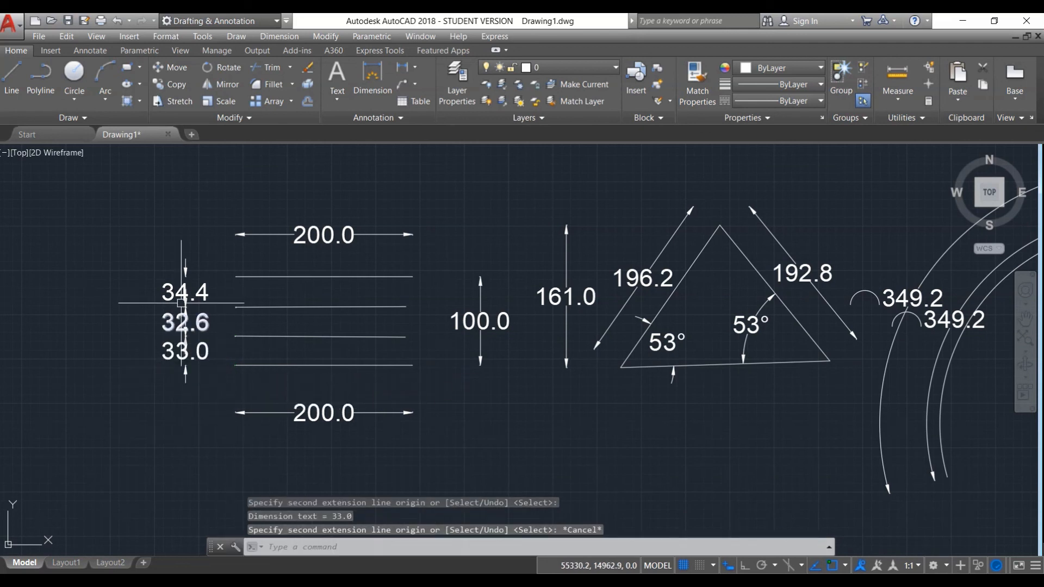
scroll(180, 303, "up", 5)
scroll(263, 250, "down", 4)
scroll(245, 254, "up", 3)
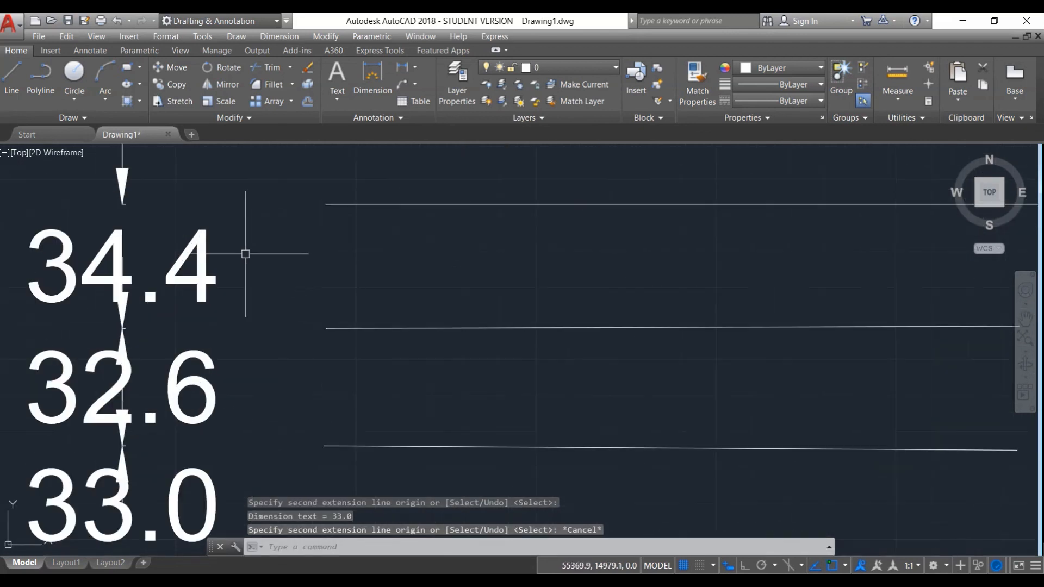
scroll(253, 257, "down", 3)
scroll(251, 248, "up", 4)
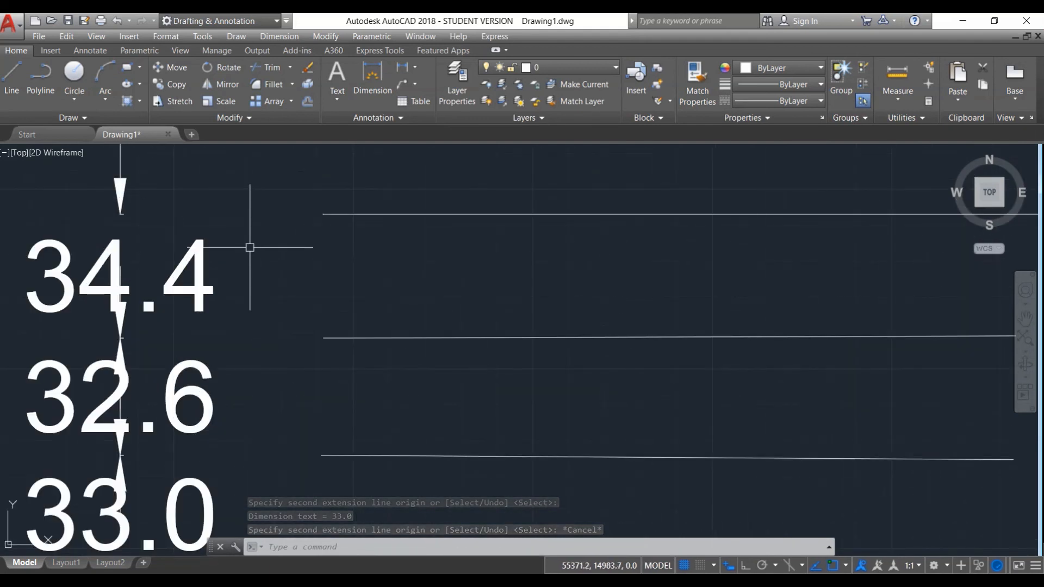
scroll(239, 223, "down", 6)
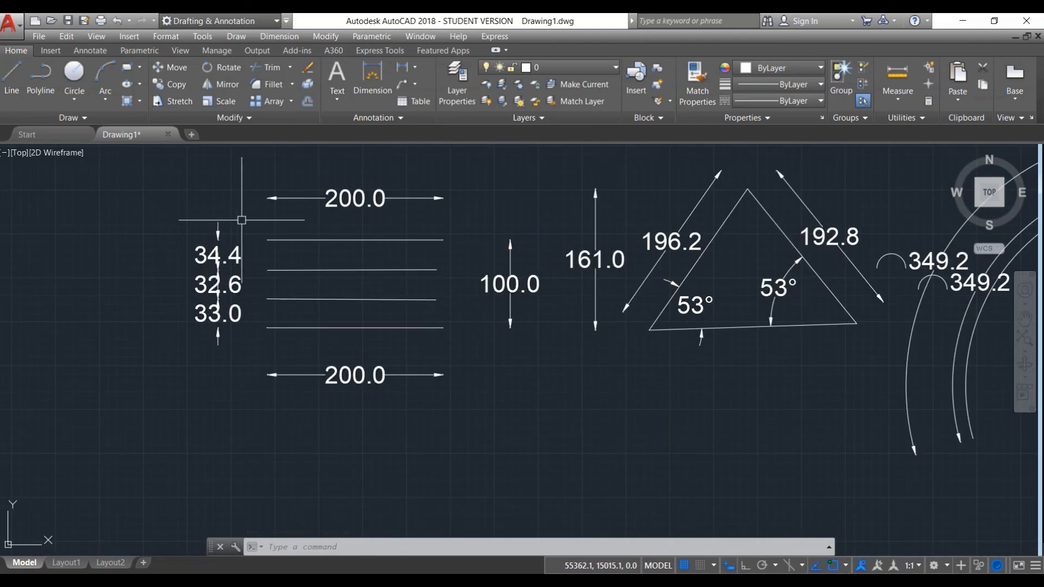